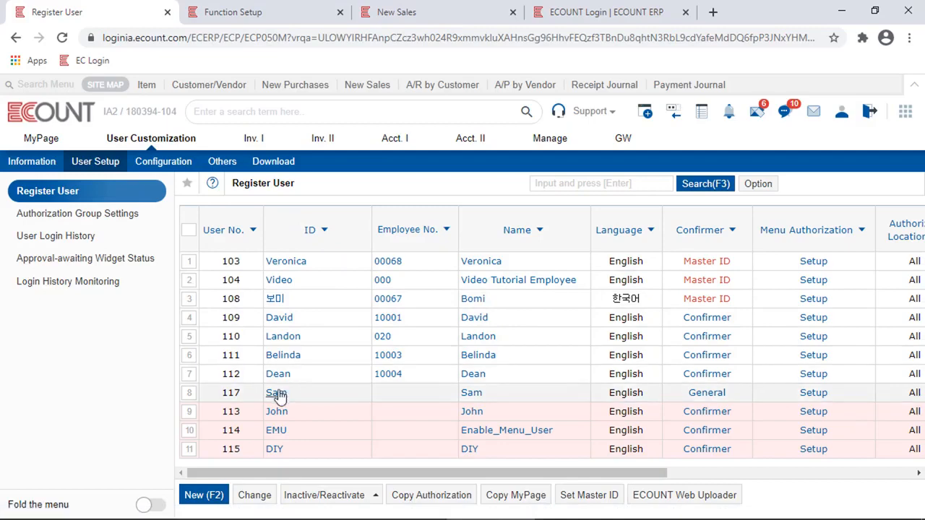
Review the Confirmation Authorization settings of the registered user whose confirmer type is General, and close them without changes.
left_click(277, 394)
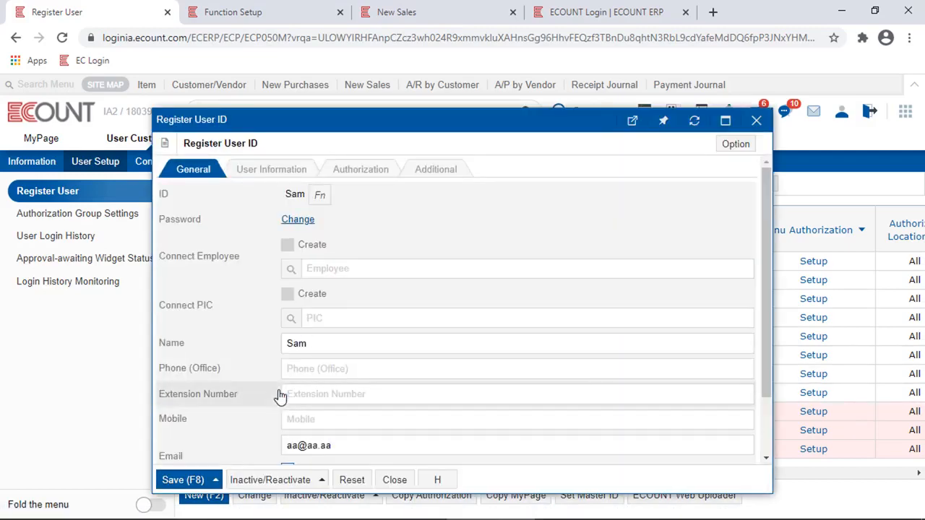
left_click(372, 179)
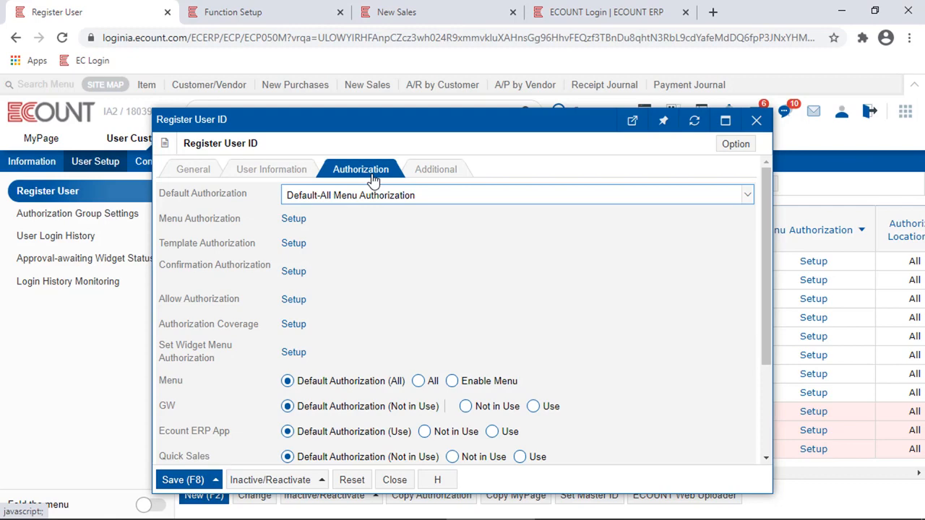
left_click_drag(215, 265, 165, 265)
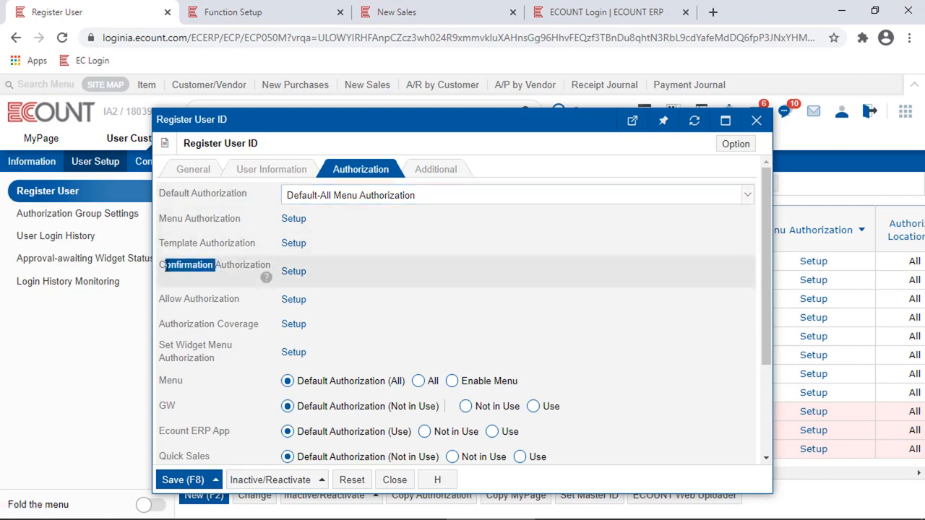
left_click(296, 273)
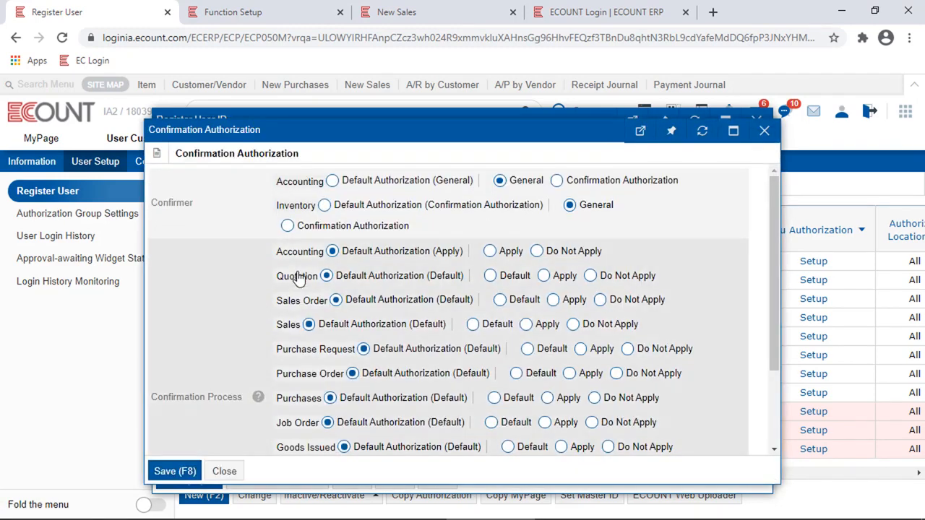
left_click_drag(549, 136, 693, 140)
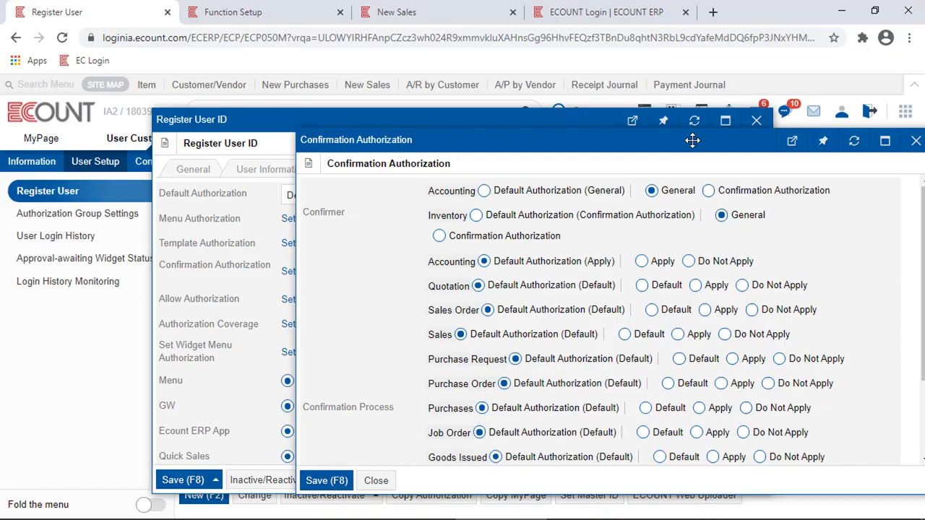
key("Escape")
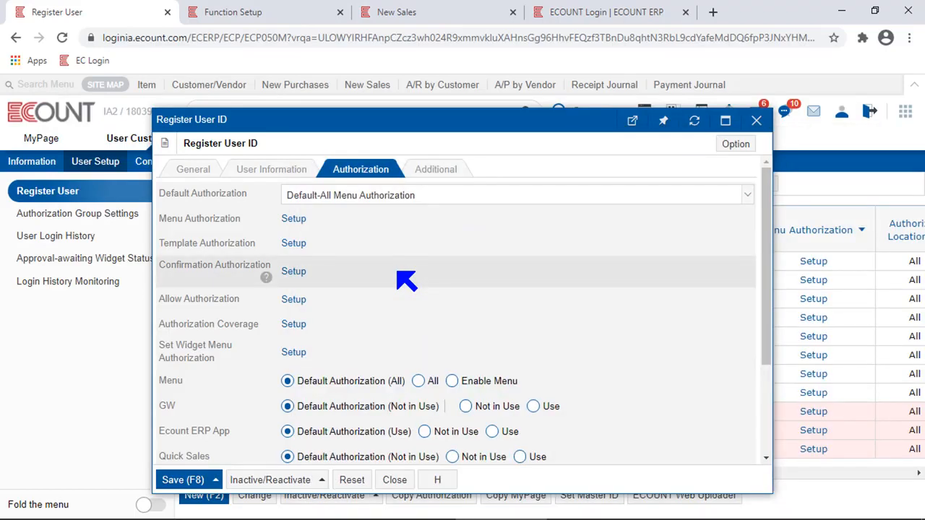
Review the confirmation settings for accounting vouchers and inventory slips in Function Setup.
left_click(237, 11)
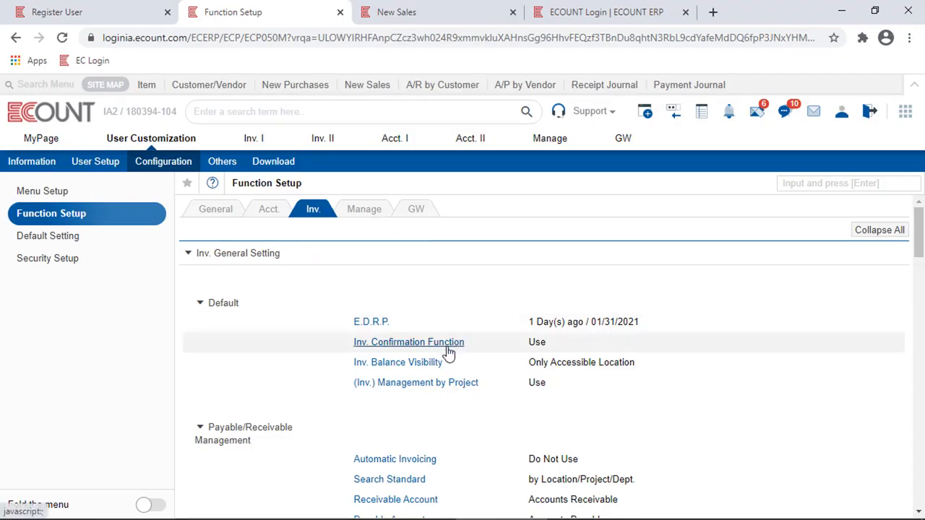
left_click(274, 217)
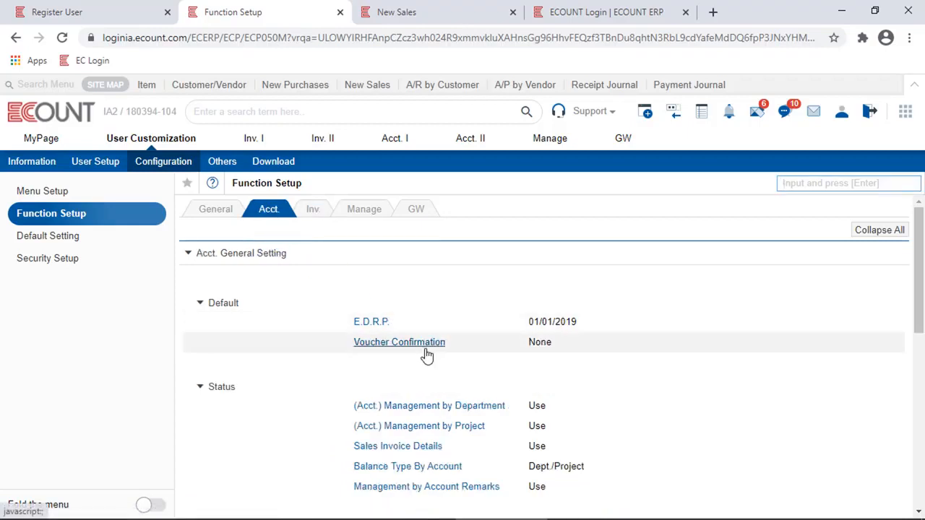
left_click(313, 211)
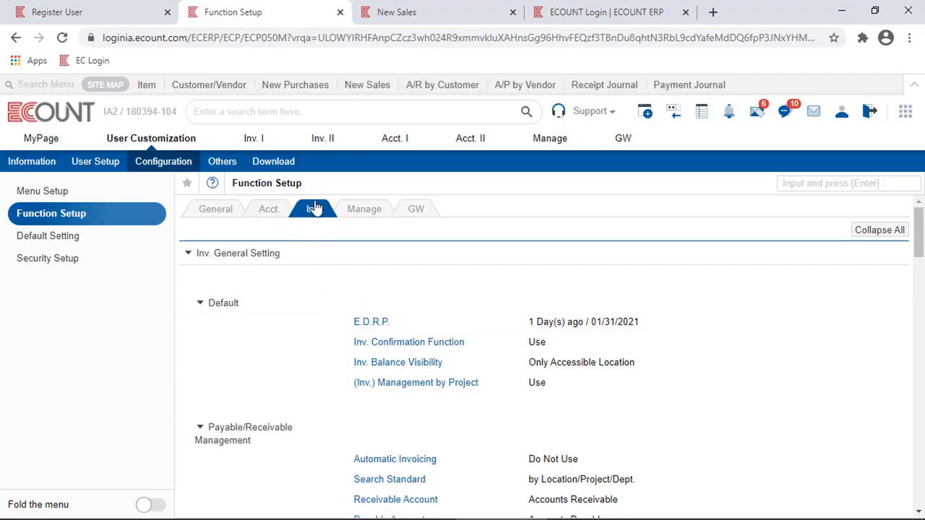
Set the Inv. Confirmation Function to Apply for Quotation, Sales Order, Purchase Request and Purchases, and save it.
left_click(406, 345)
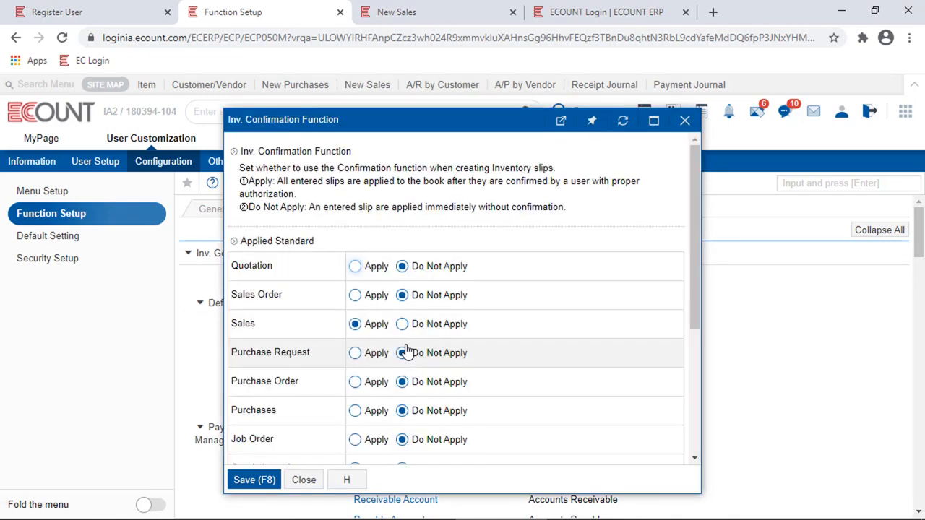
left_click(355, 295)
left_click(355, 267)
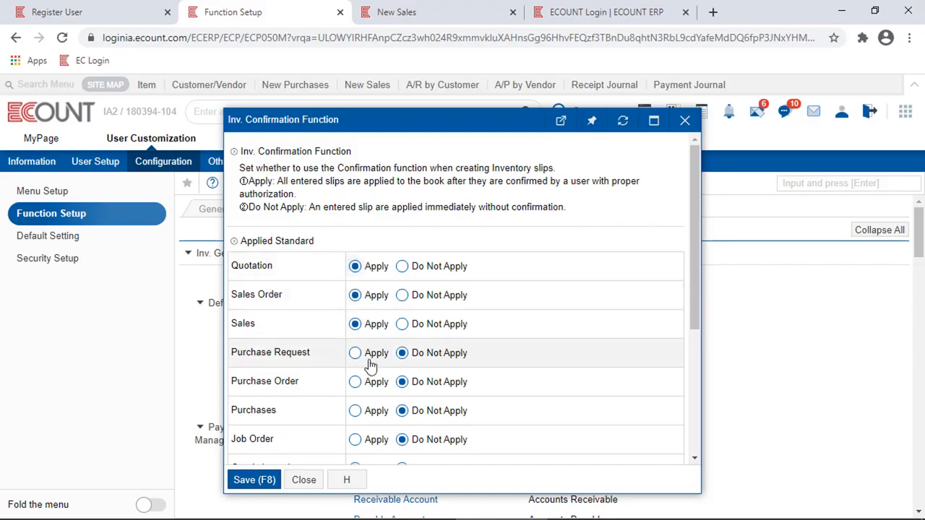
left_click(355, 353)
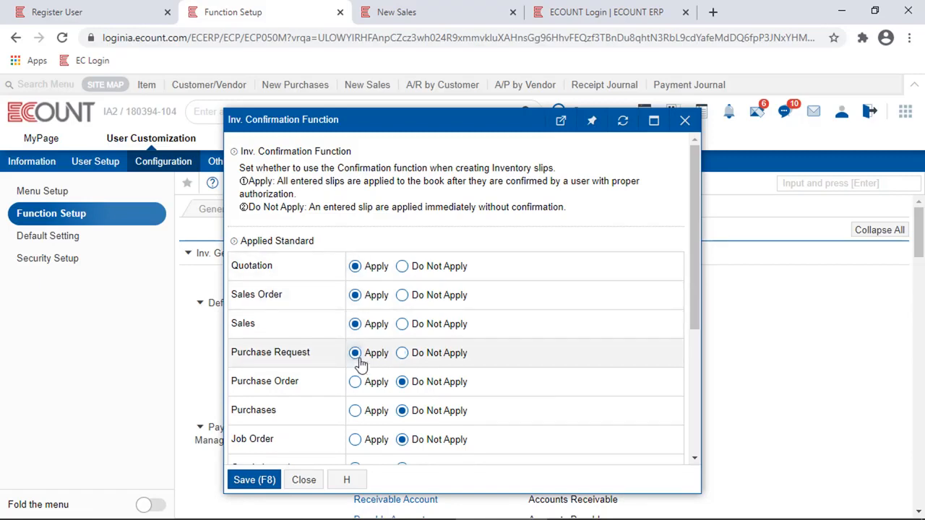
left_click(355, 411)
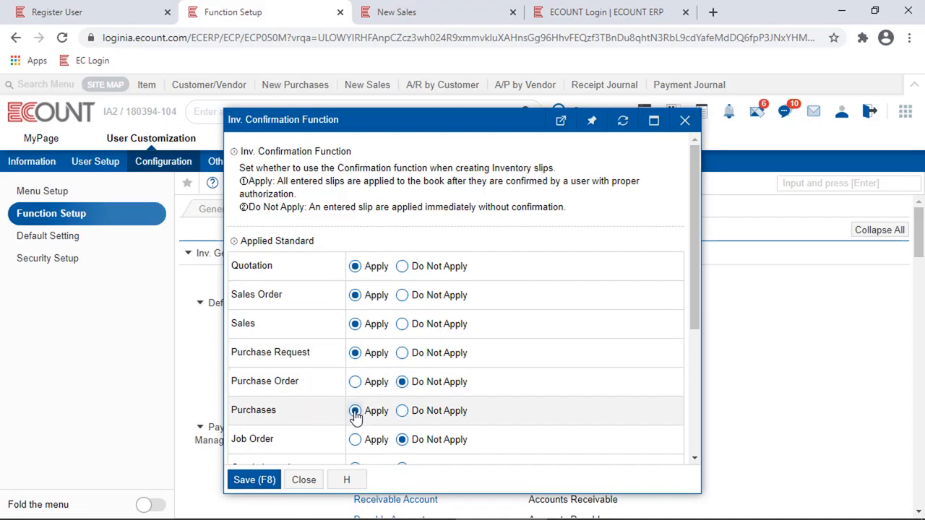
left_click(255, 480)
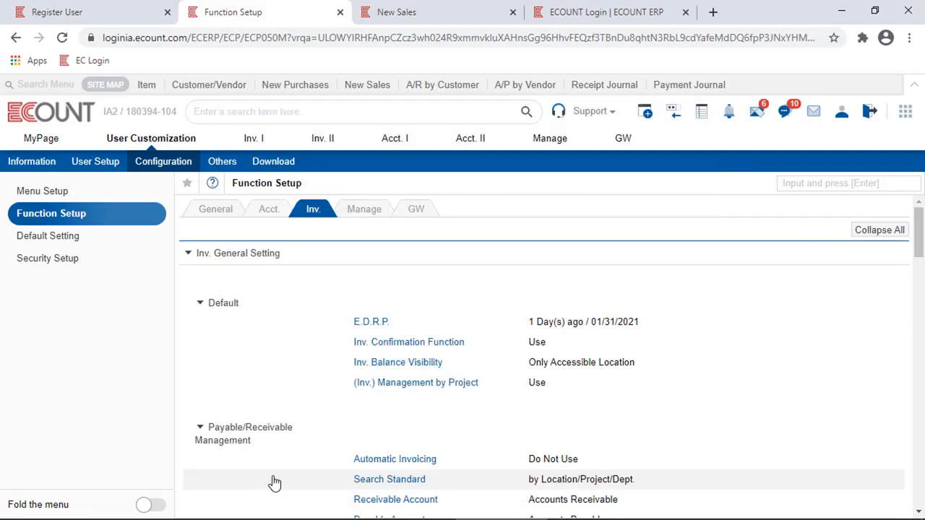
left_click_drag(540, 342, 520, 345)
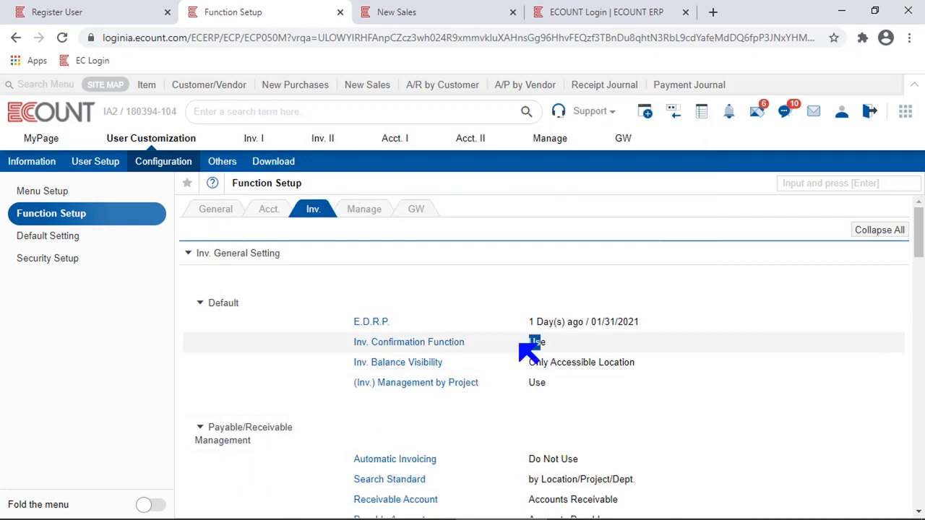
Save the prepared new sales slip for Cong Cafe with one silver Coffee Machine_2.
left_click(409, 14)
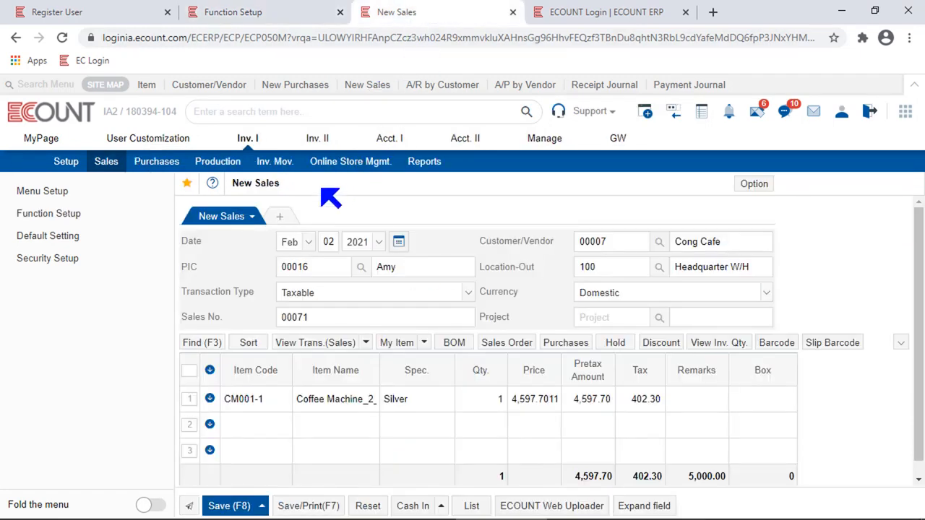
left_click_drag(330, 198, 241, 194)
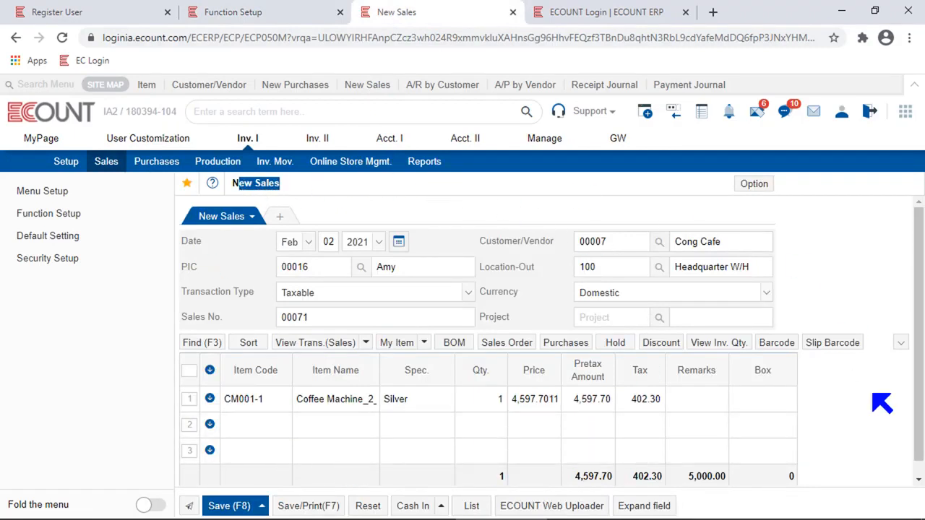
left_click(236, 508)
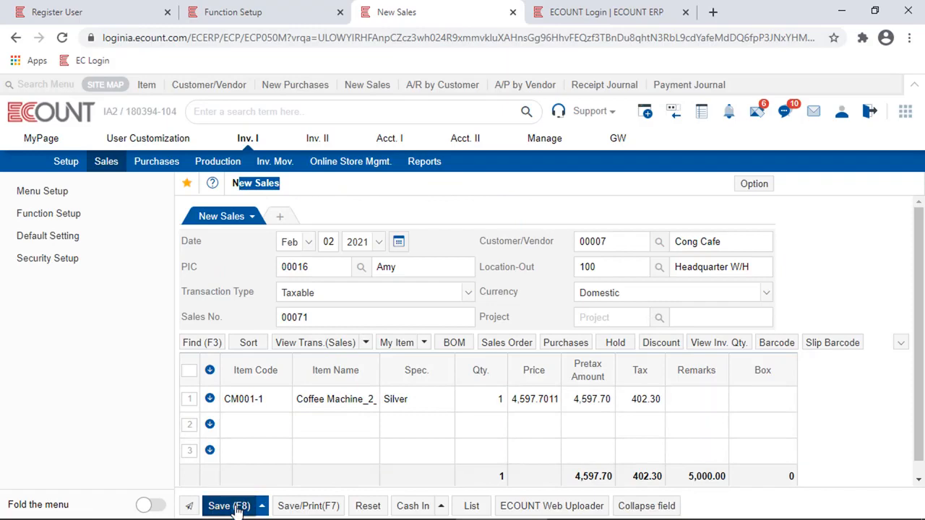
Show the unconfirmed slips in the Sales List and view the details of Cong Cafe's slip 02/02/2021 -5.
left_click(106, 164)
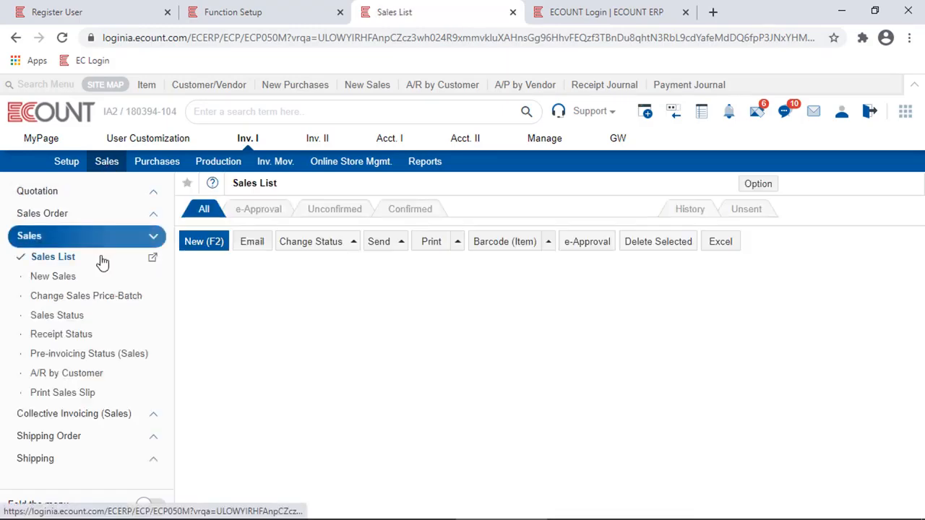
left_click(339, 211)
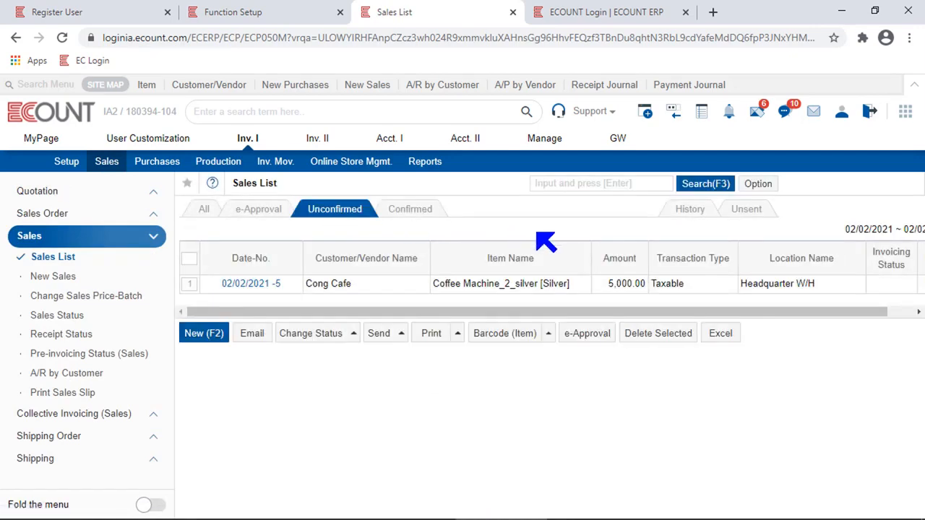
left_click(244, 289)
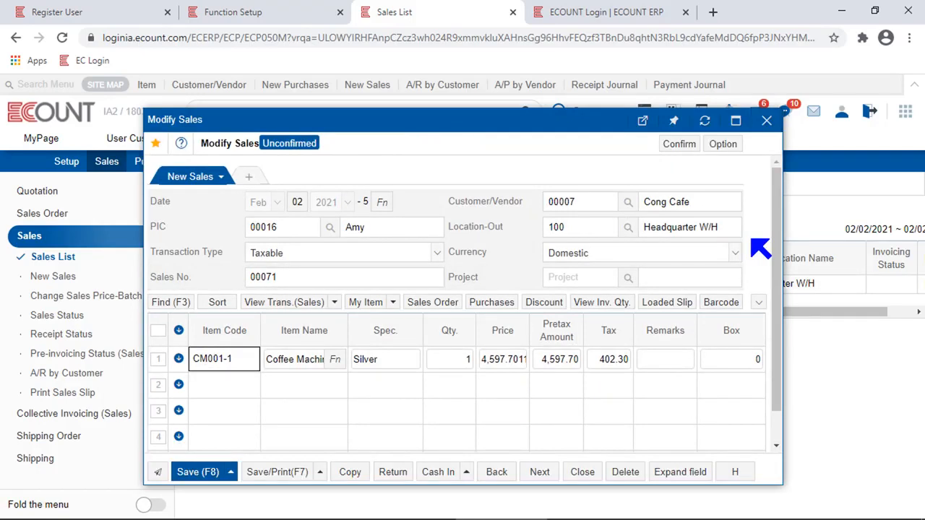
left_click(766, 121)
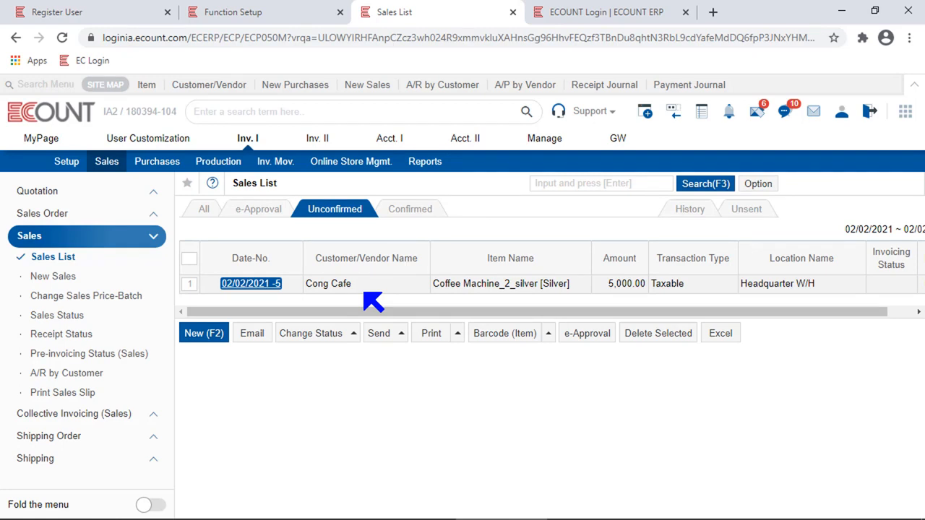
Confirm Cong Cafe's sales slip 02/02/2021 -5 and show the confirmed slips in the Sales List.
left_click(252, 284)
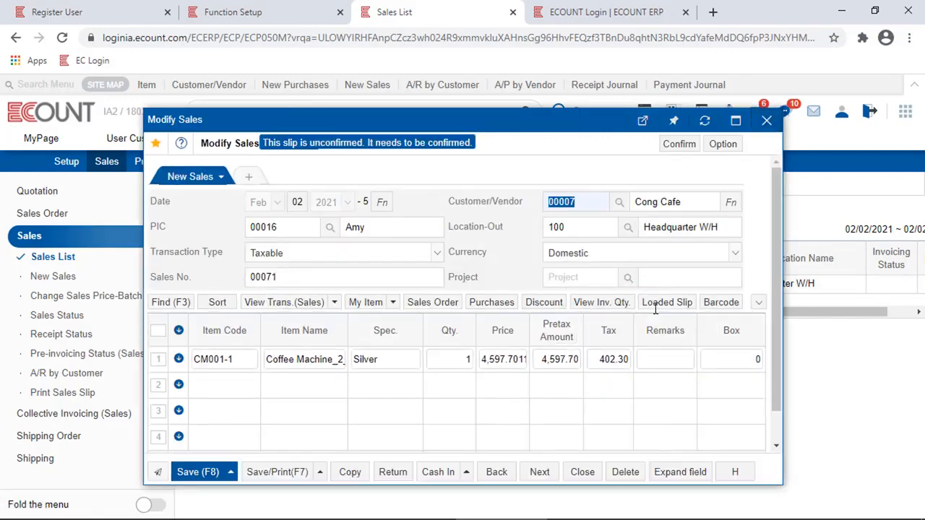
left_click(587, 411)
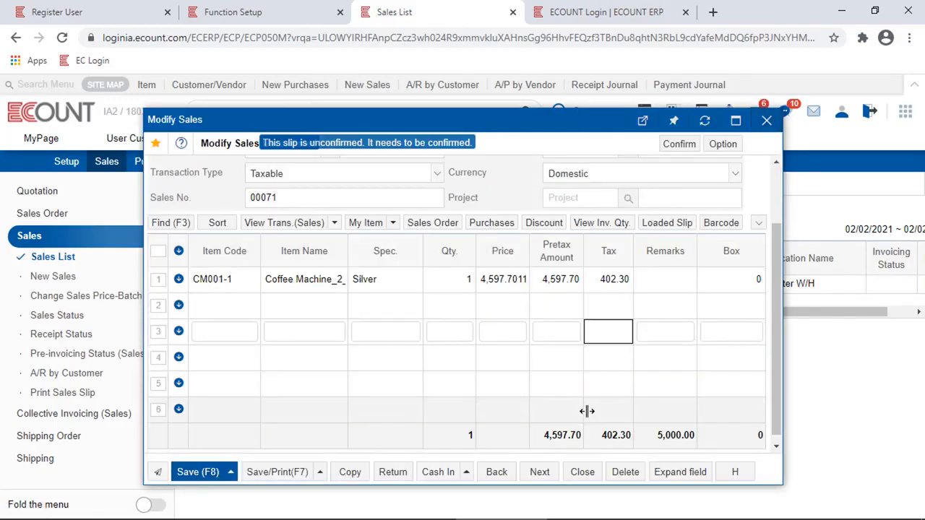
left_click(774, 182)
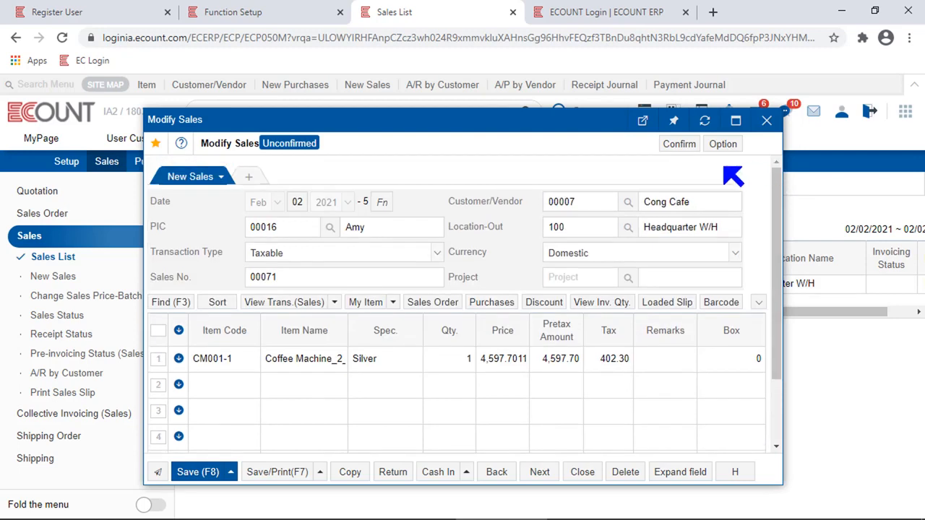
left_click(680, 145)
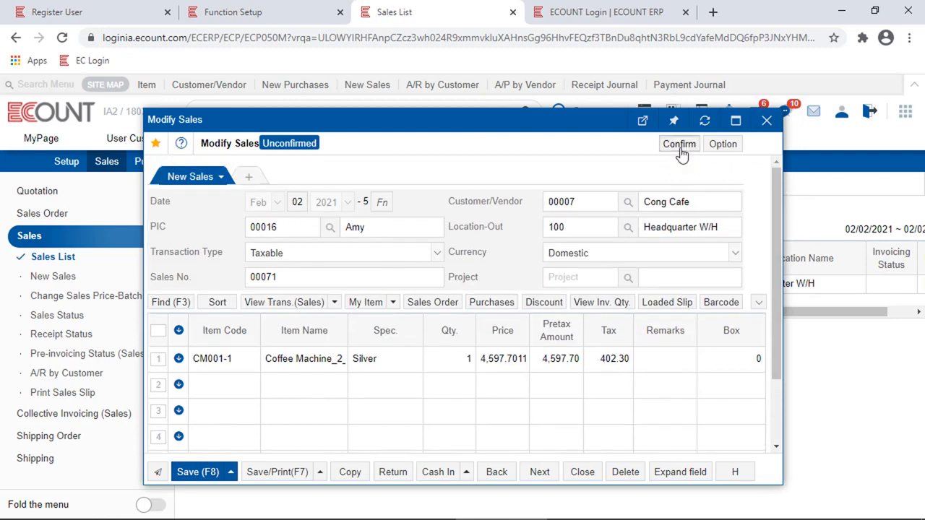
left_click(339, 375)
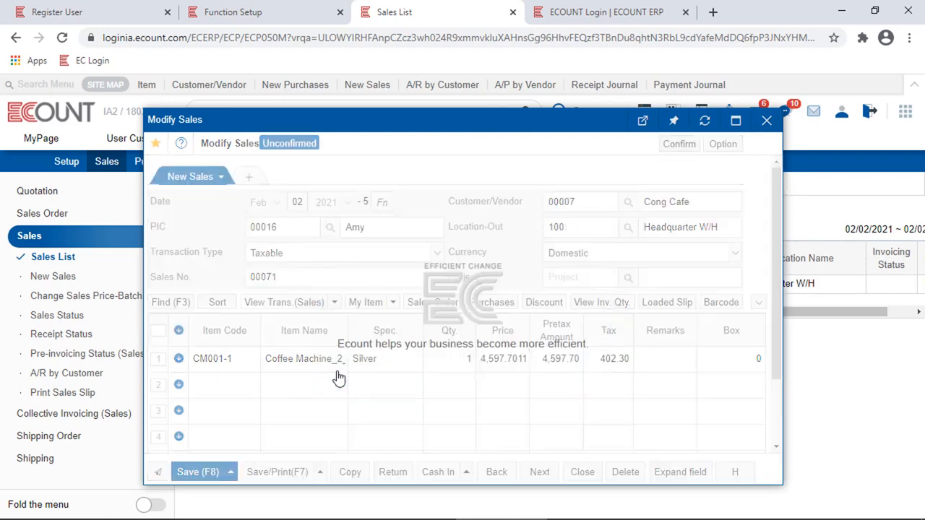
left_click(410, 209)
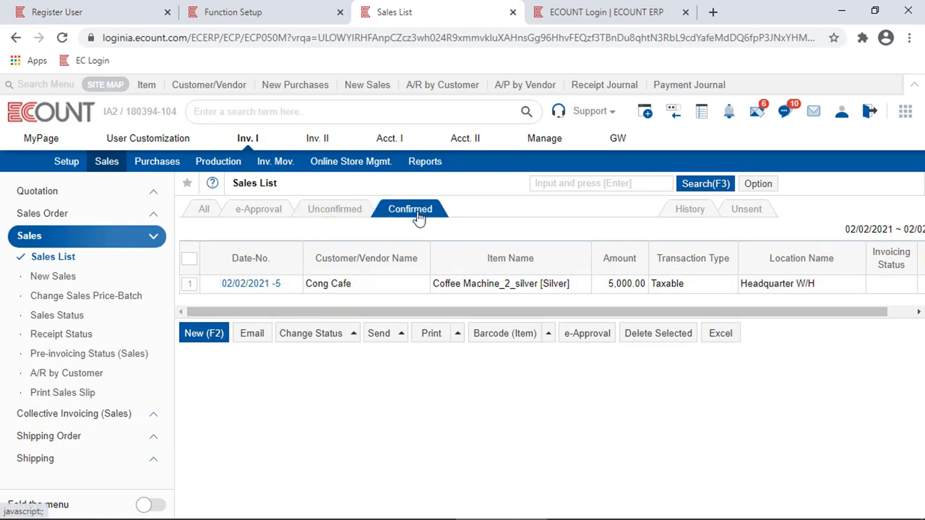
Set the Inventory confirmer to Confirmation Authorization for the user in row 8 of the Register User list.
left_click(78, 12)
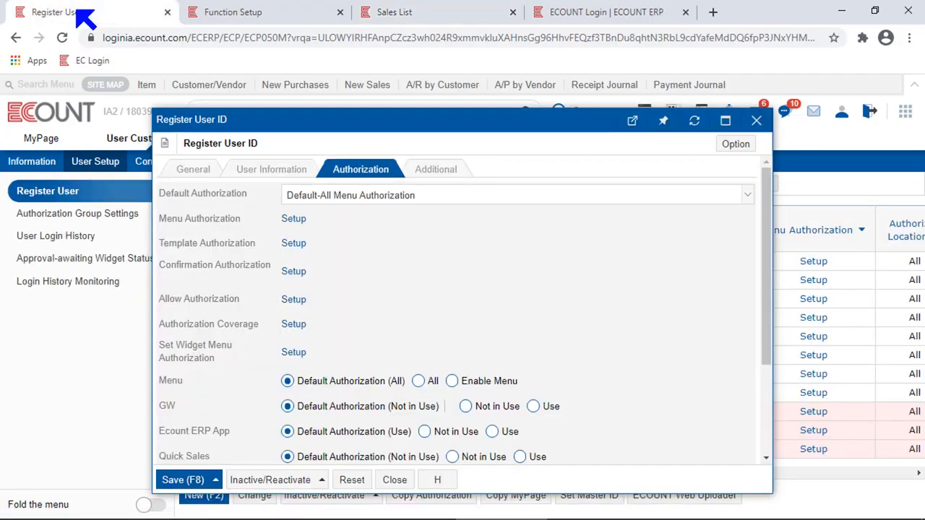
left_click(756, 120)
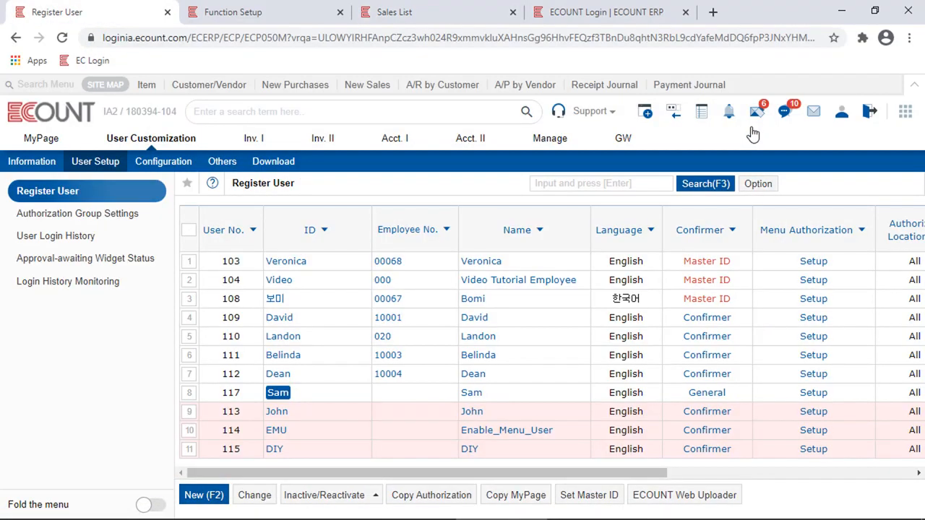
left_click(281, 401)
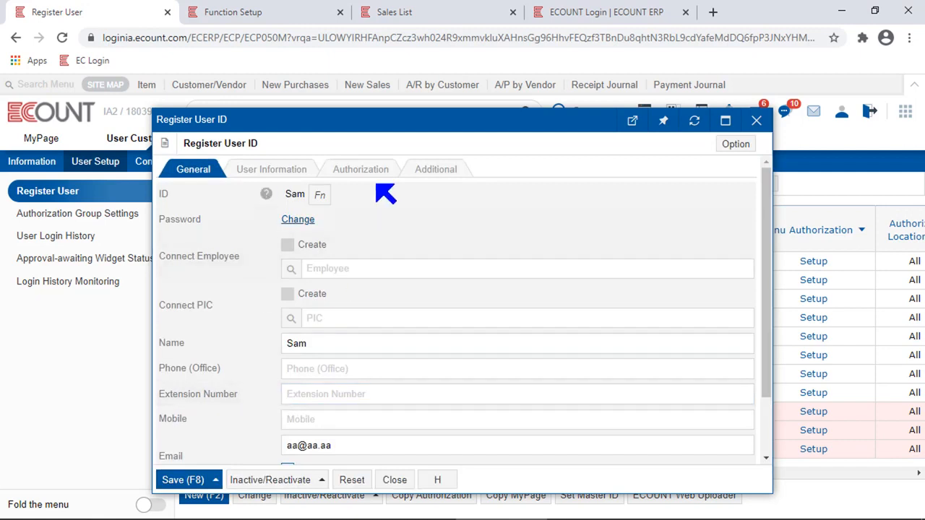
left_click(361, 174)
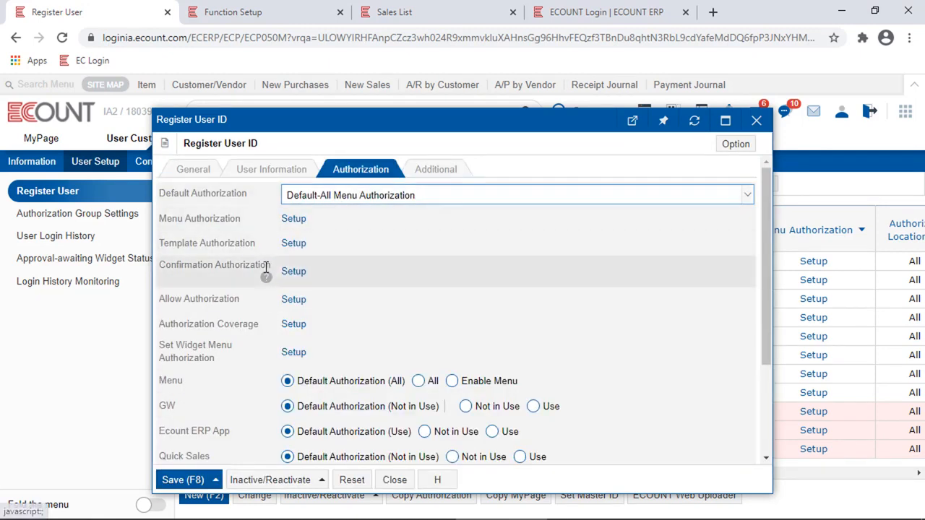
left_click(293, 272)
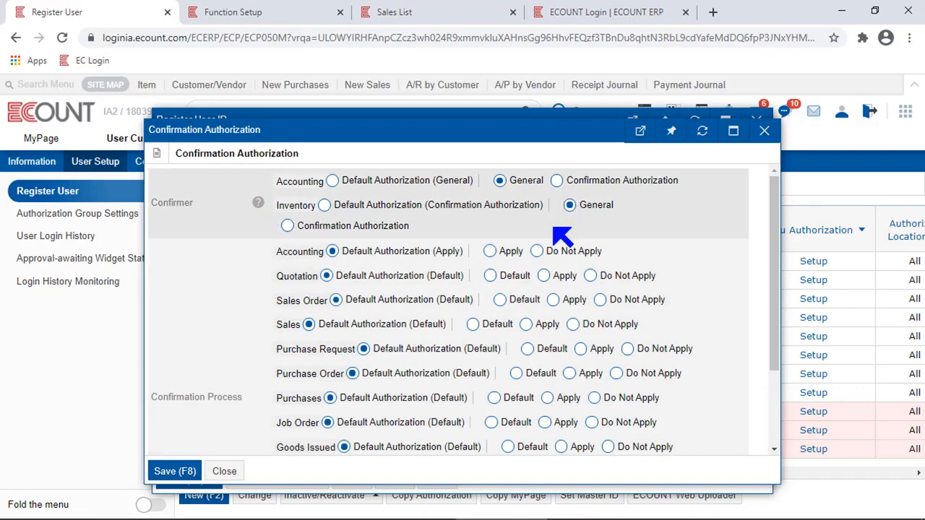
left_click(288, 227)
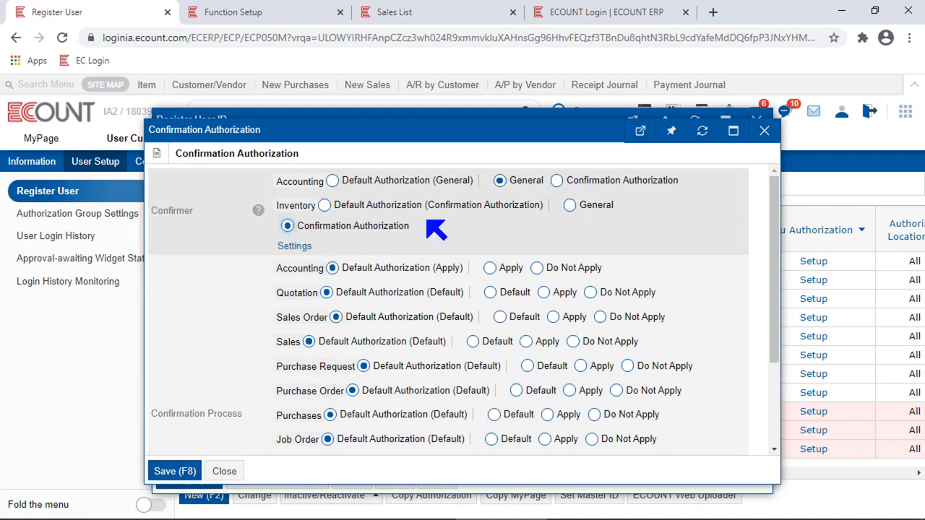
Exclude Quotation and Purchase Request from the row 8 user's inventory confirmation authorization, and save the user's settings.
left_click(295, 246)
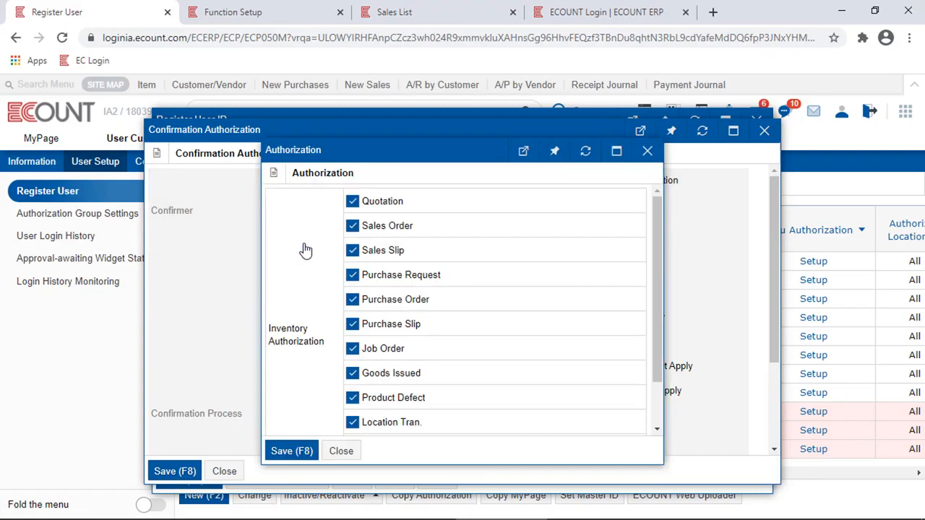
left_click(353, 227)
left_click(353, 206)
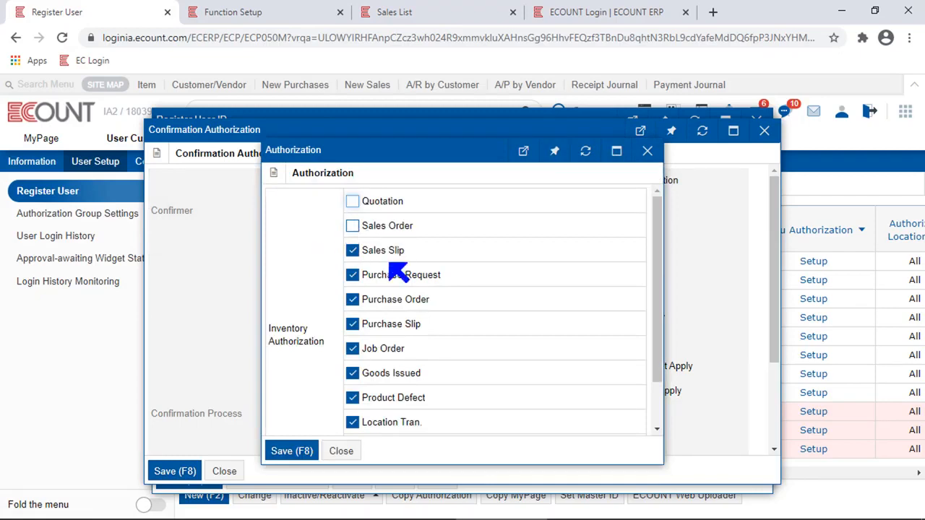
left_click(353, 275)
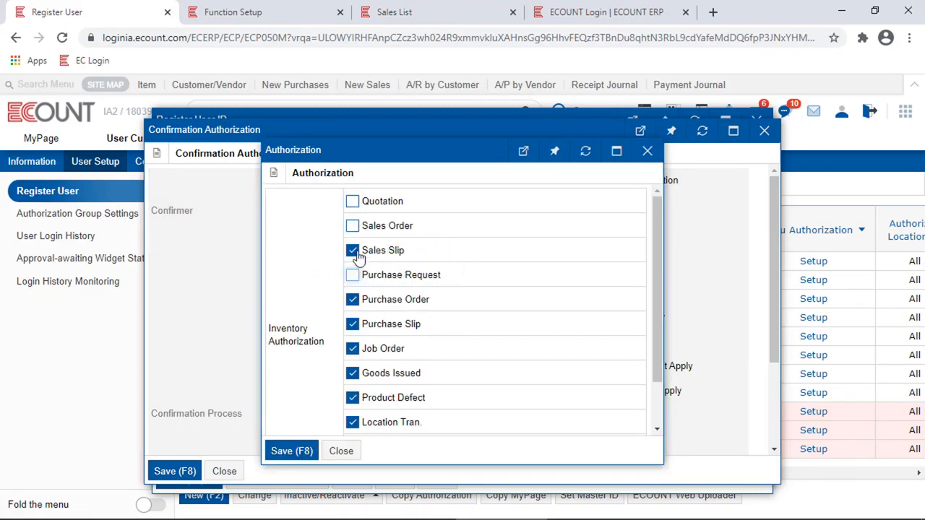
left_click(352, 227)
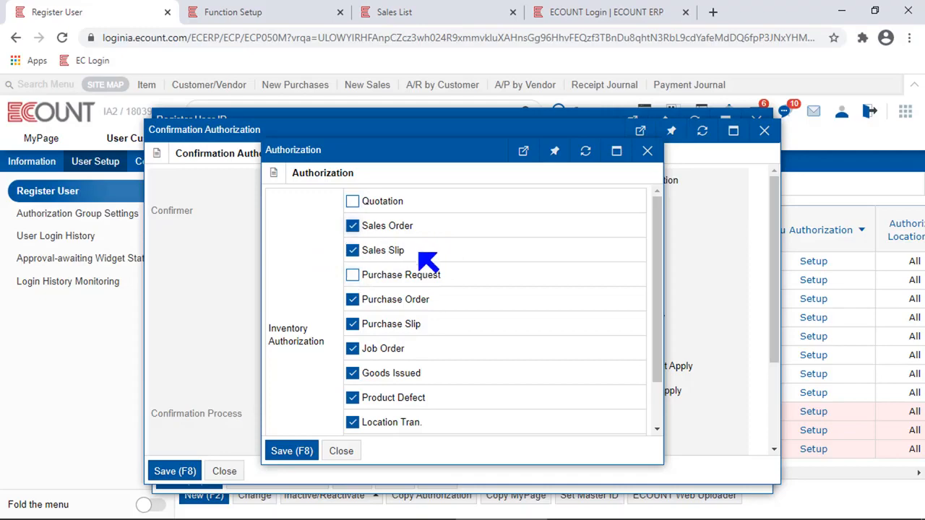
left_click(282, 451)
left_click(181, 475)
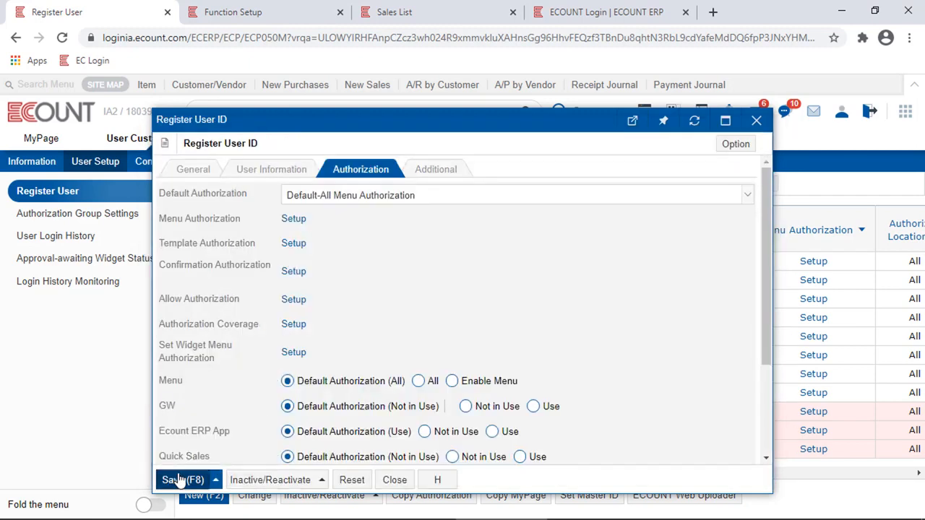
left_click(179, 480)
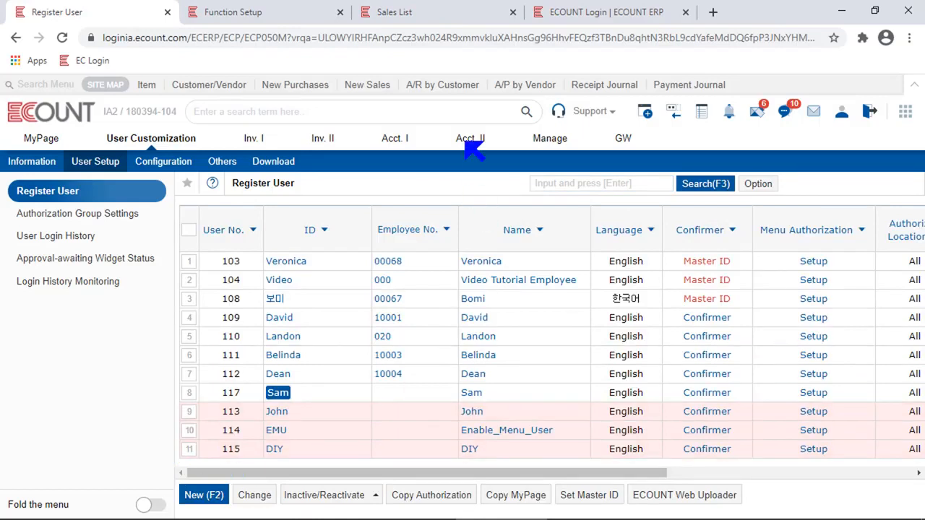
Set the accounting Voucher Confirmation in Function Setup to Confirm All, and save it.
left_click(258, 14)
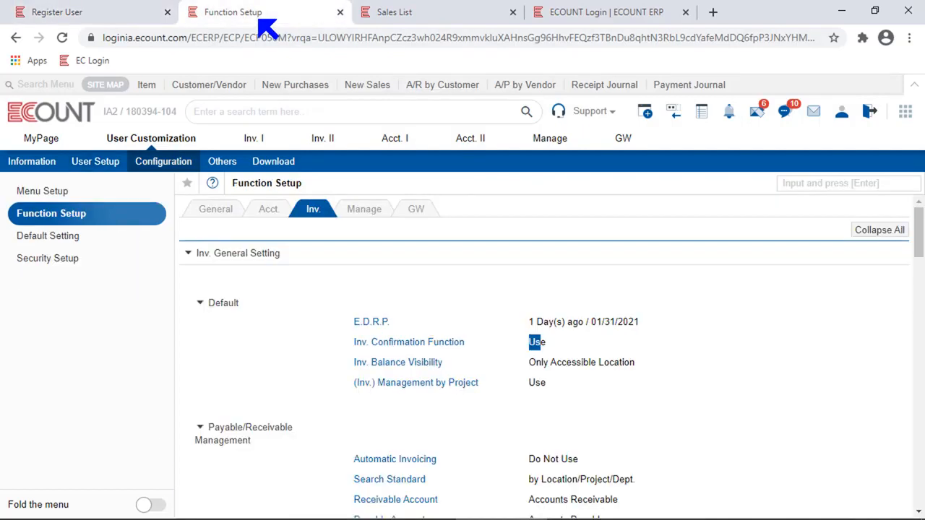
left_click(275, 210)
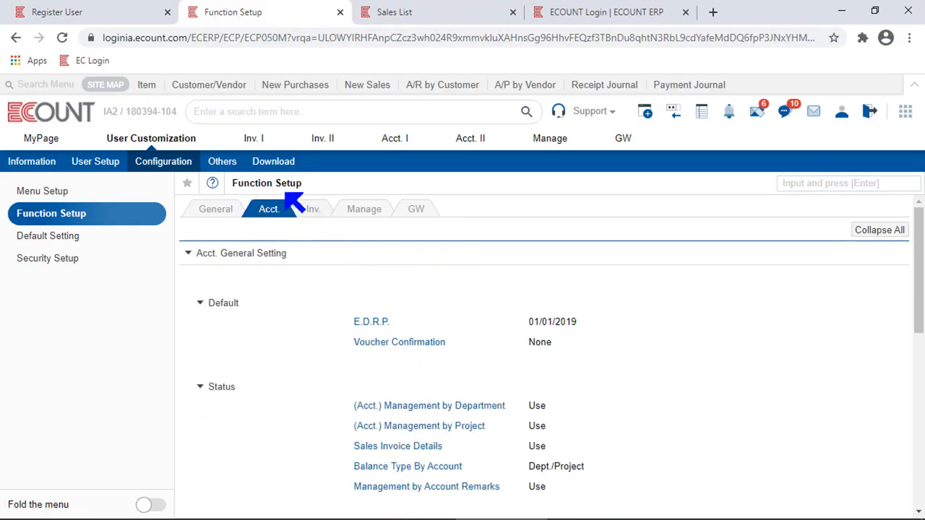
left_click(423, 346)
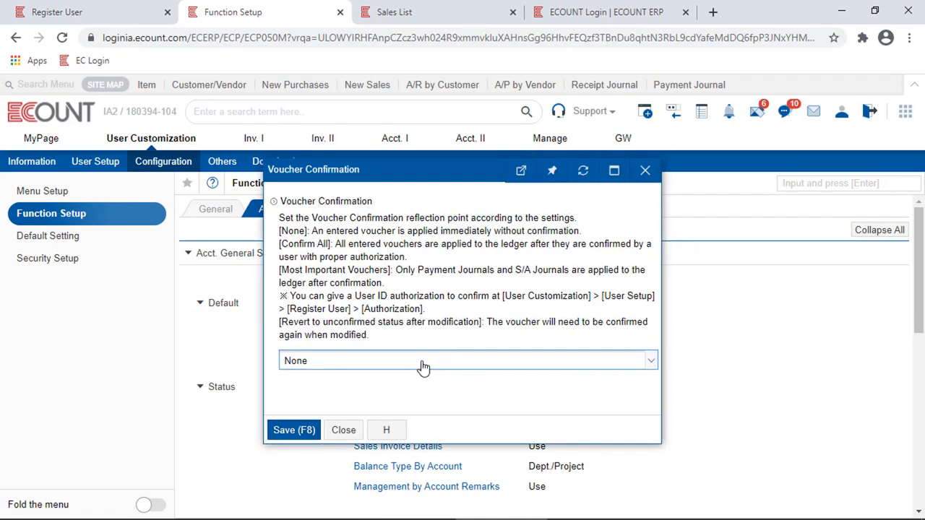
left_click(424, 365)
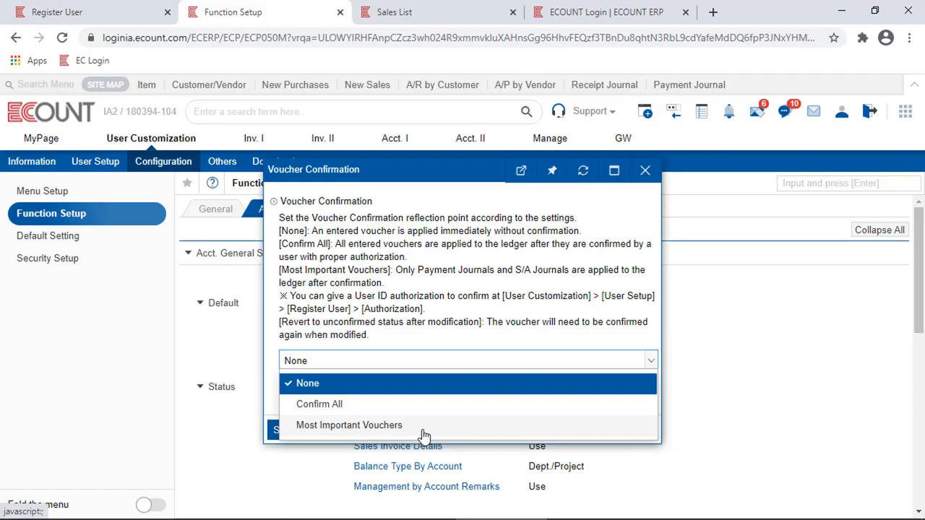
left_click(334, 405)
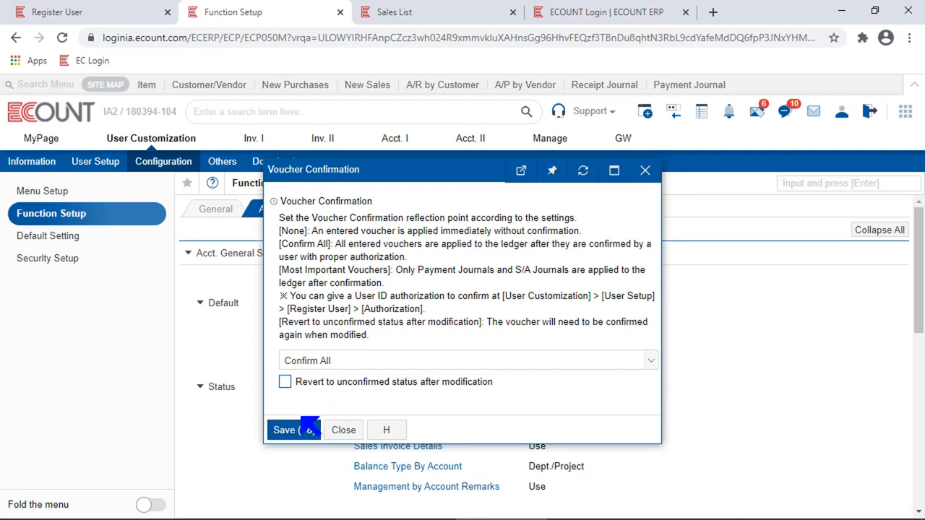
left_click(294, 431)
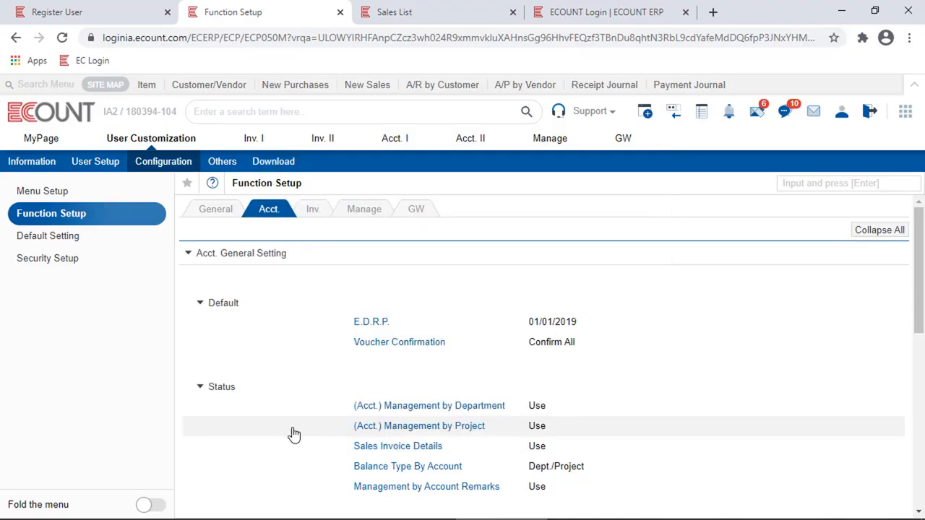
Set the Accounting confirmer to Confirmation Authorization for the user in row 8 of the Register User list, and save it.
left_click(71, 10)
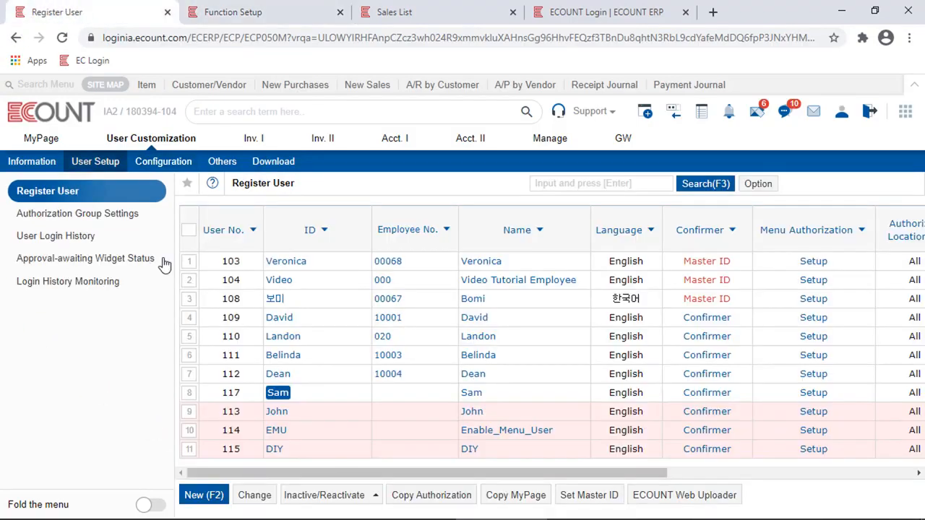
left_click(292, 408)
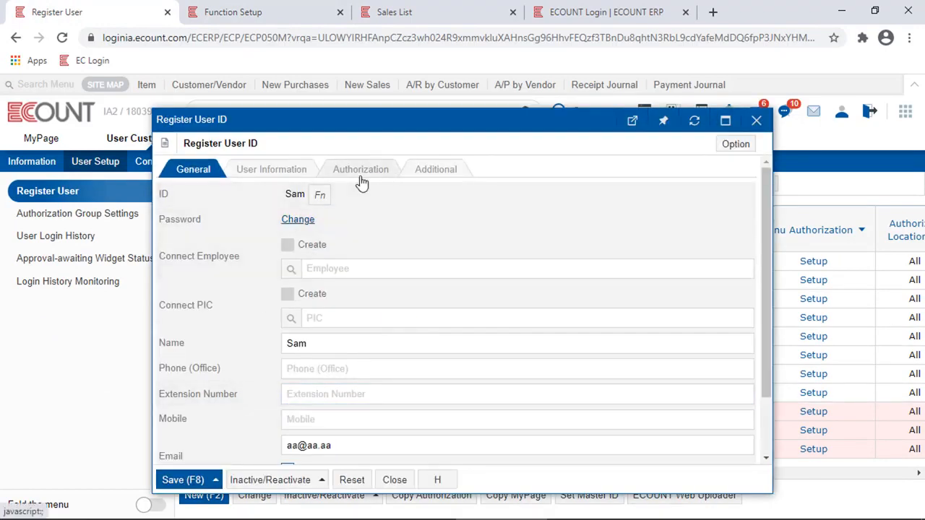
left_click(362, 183)
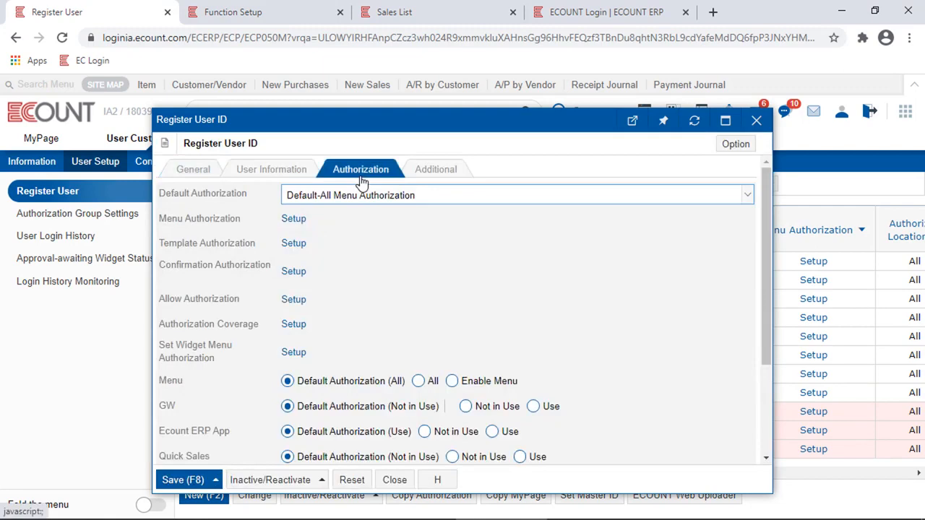
left_click(295, 273)
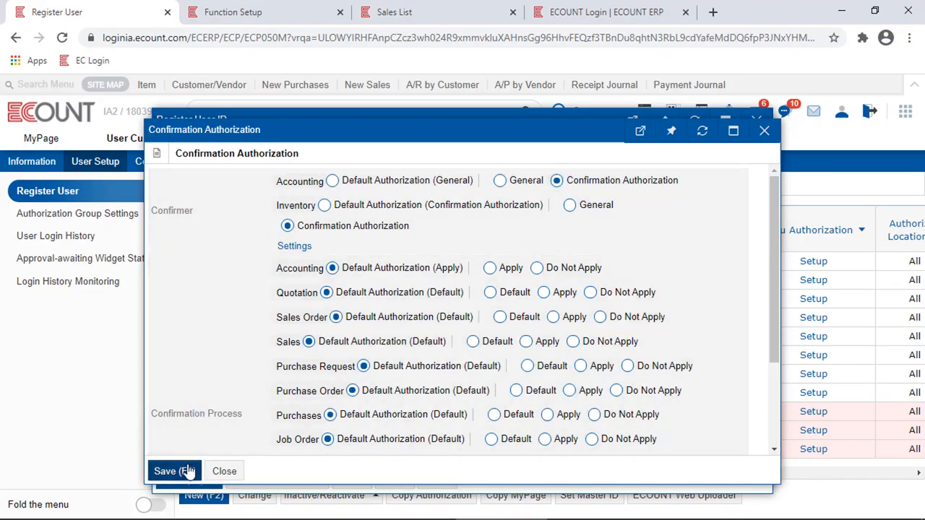
left_click(187, 472)
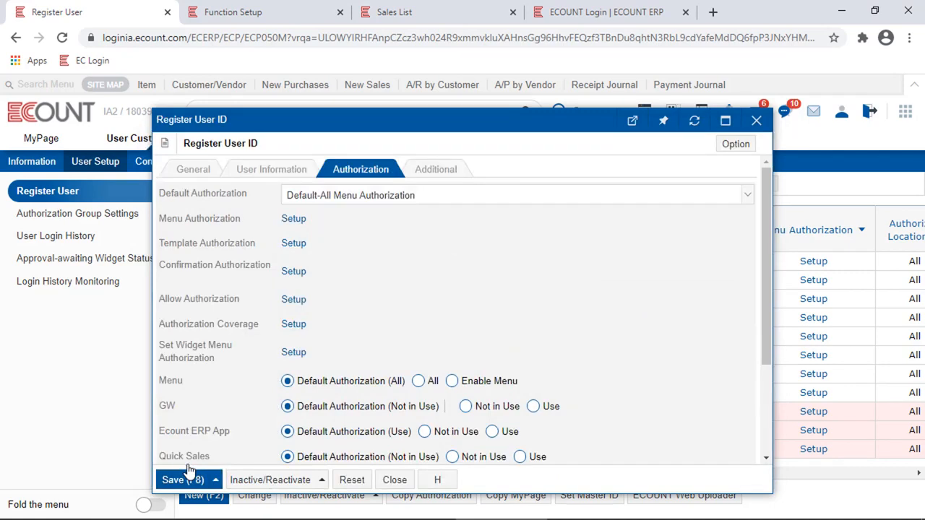
left_click(187, 472)
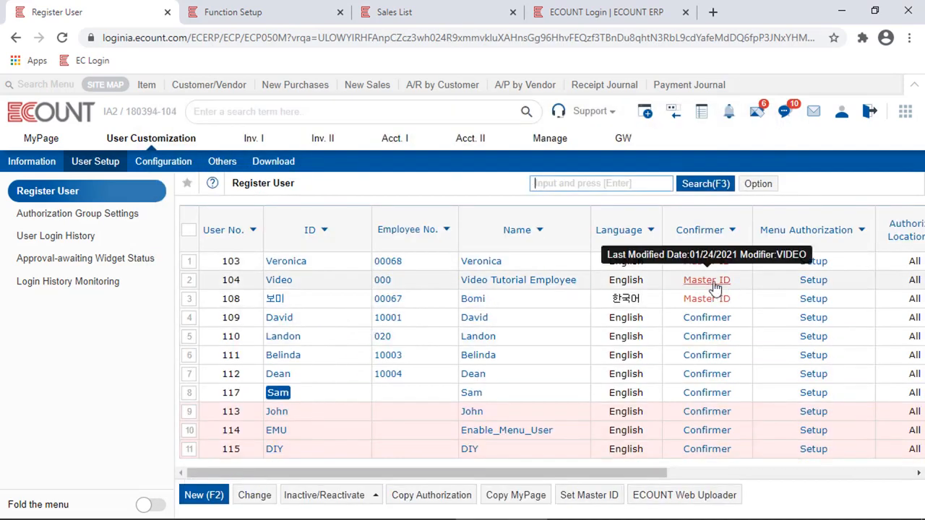
View the Confirmation Authorization settings of the Master ID user in row 2, and close them without changes.
left_click(280, 283)
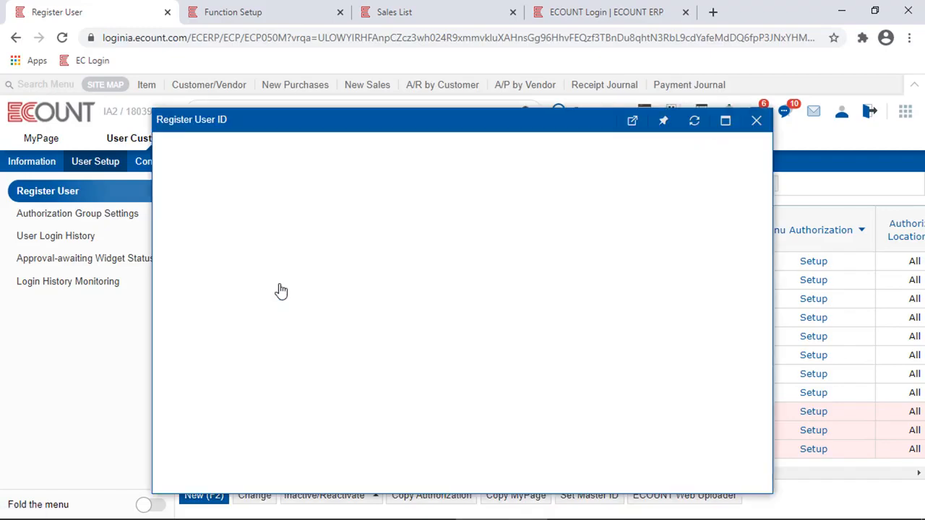
left_click(345, 178)
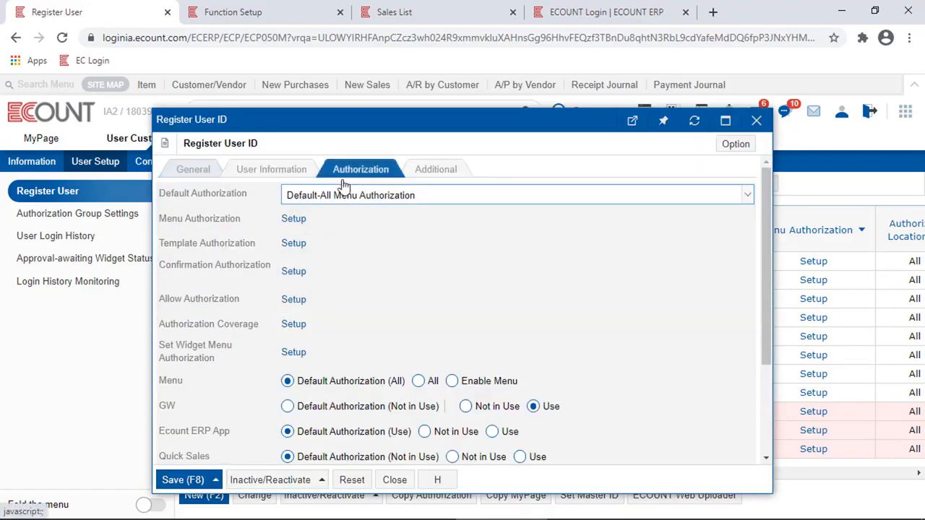
left_click(295, 273)
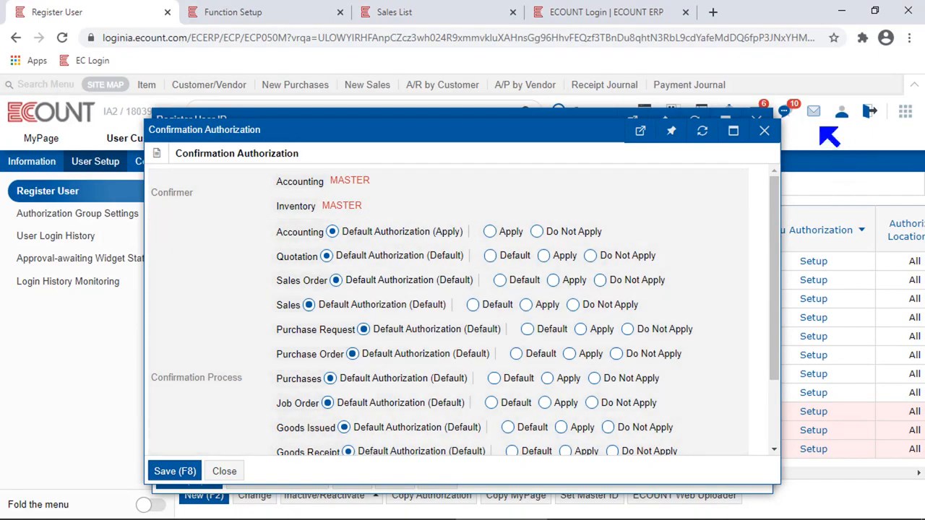
left_click(765, 131)
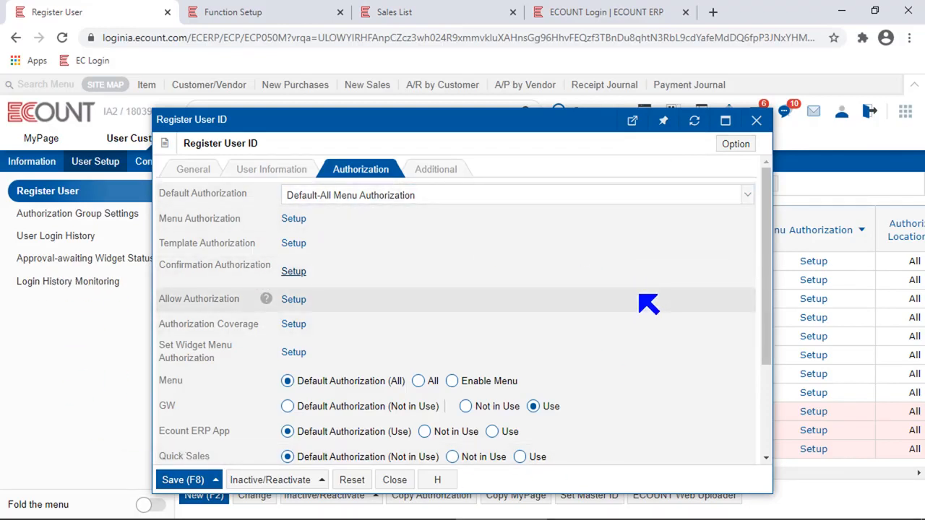
left_click(756, 120)
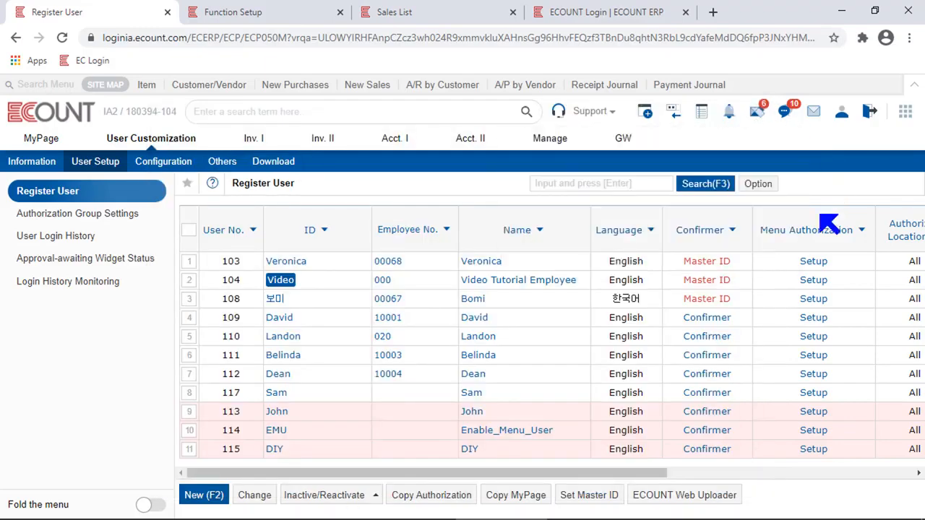
Review the Confirmation Process settings in the row 8 user's Confirmation Authorization, and close them.
left_click(278, 395)
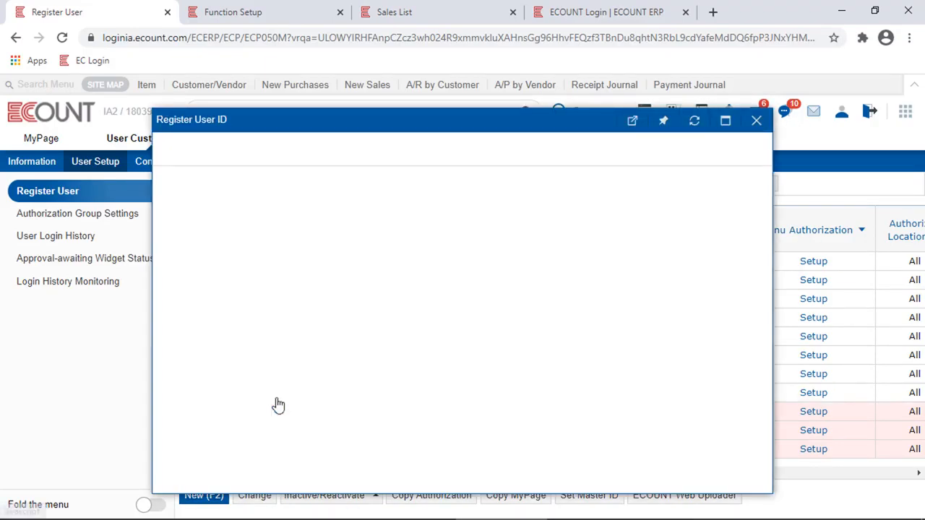
left_click(358, 173)
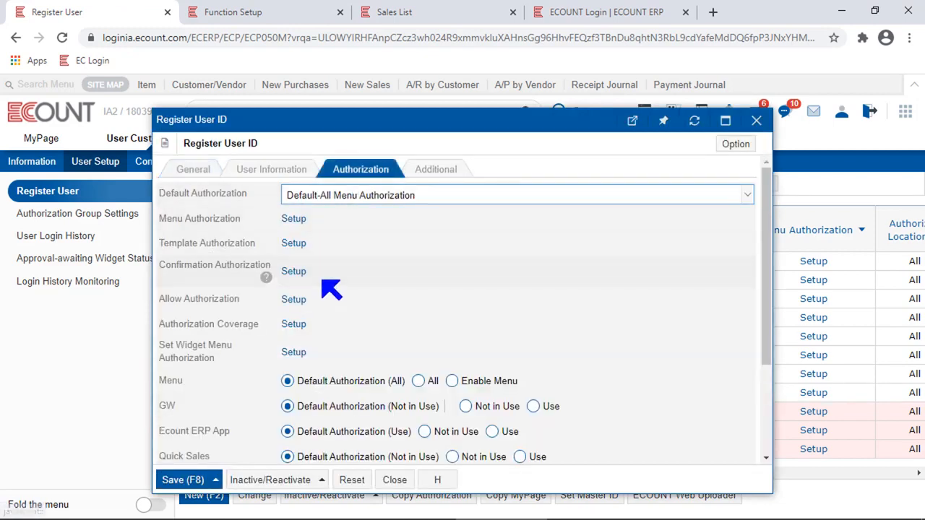
left_click(294, 273)
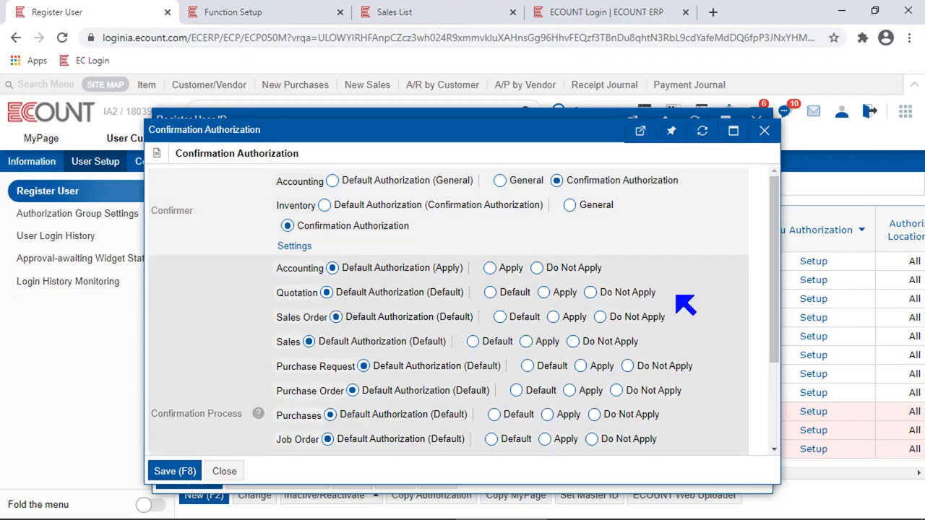
left_click(763, 134)
Look at the Default Authorization options of the row 8 user, and open the Authorization Group Settings.
left_click_drag(243, 193, 165, 188)
left_click(391, 194)
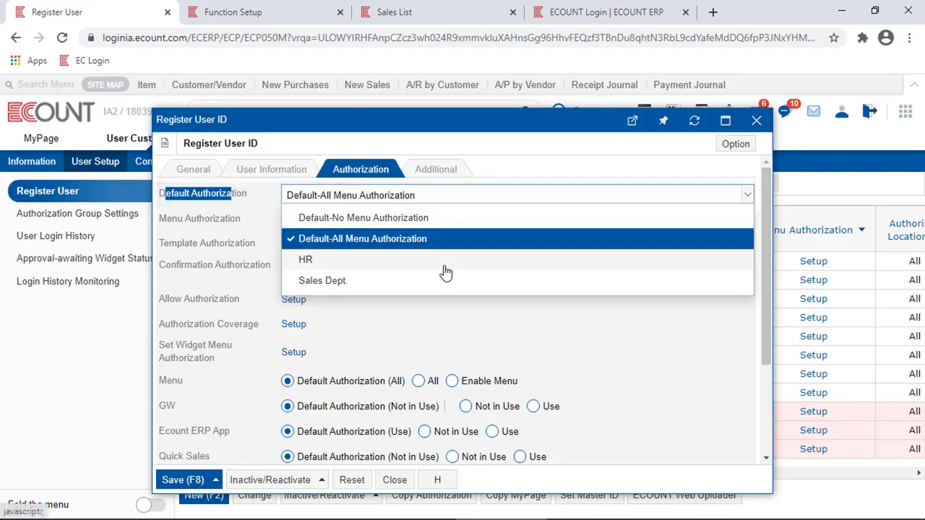
left_click(754, 123)
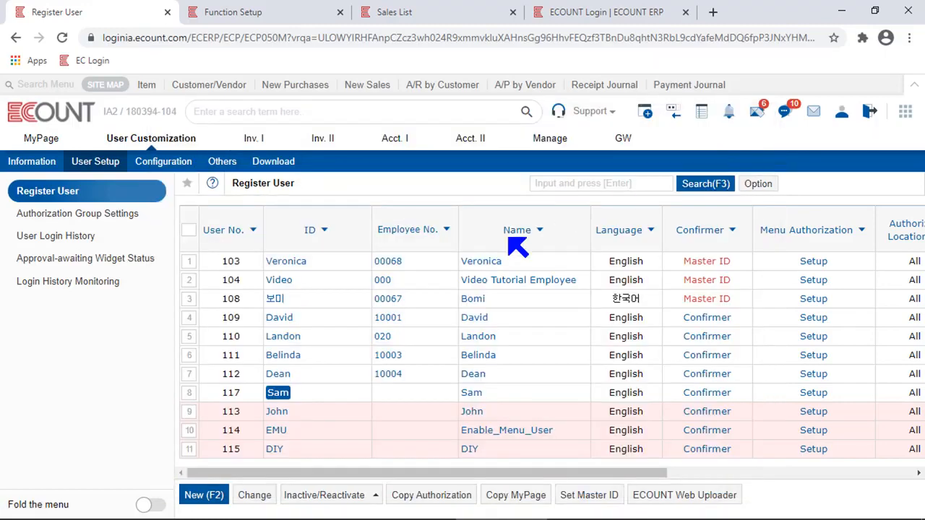
left_click(124, 218)
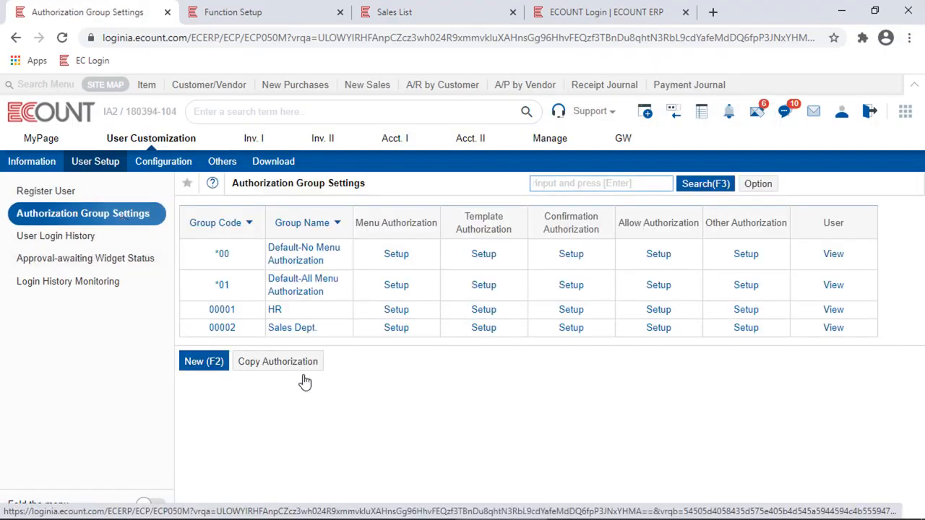
View the Confirmation Authorization settings of the Default-All Menu Authorization group, and close them without changes.
left_click(617, 353)
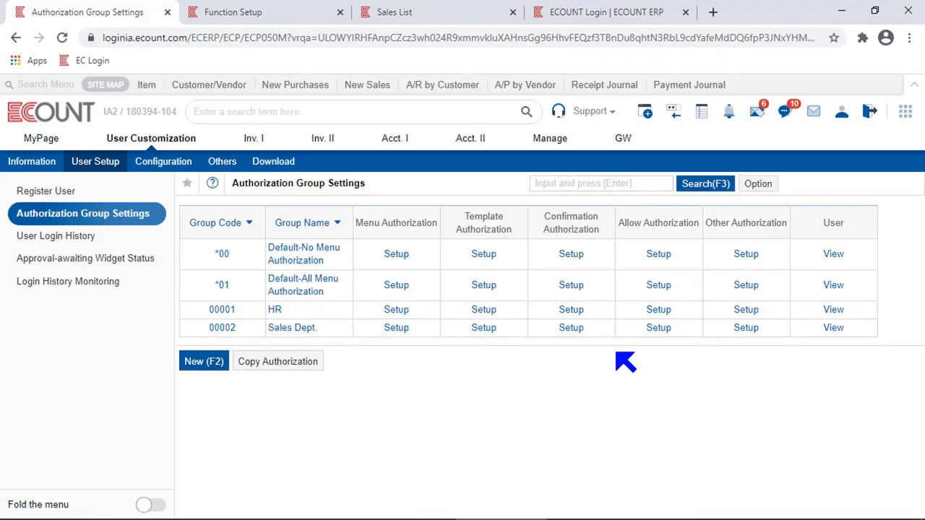
mouse_move(601, 230)
left_mouse_down()
mouse_move(537, 227)
mouse_move(544, 223)
left_mouse_up()
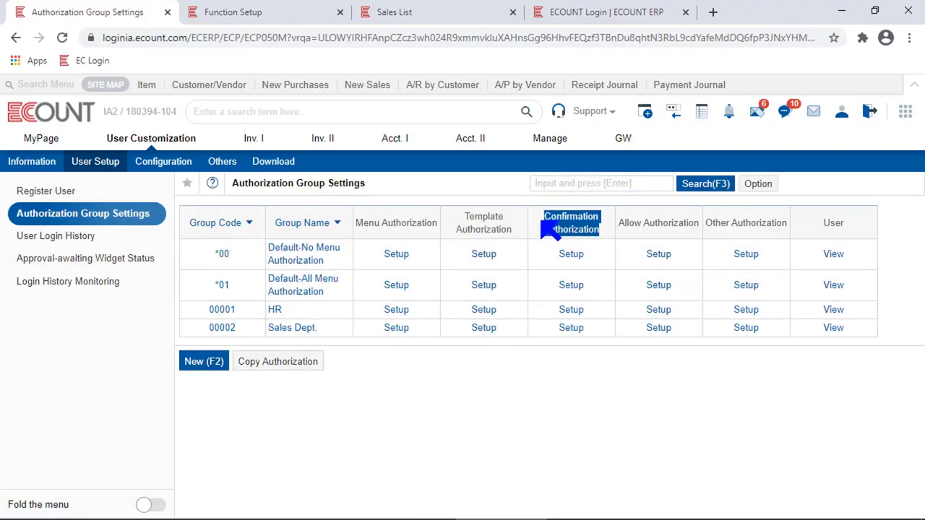
left_click(565, 289)
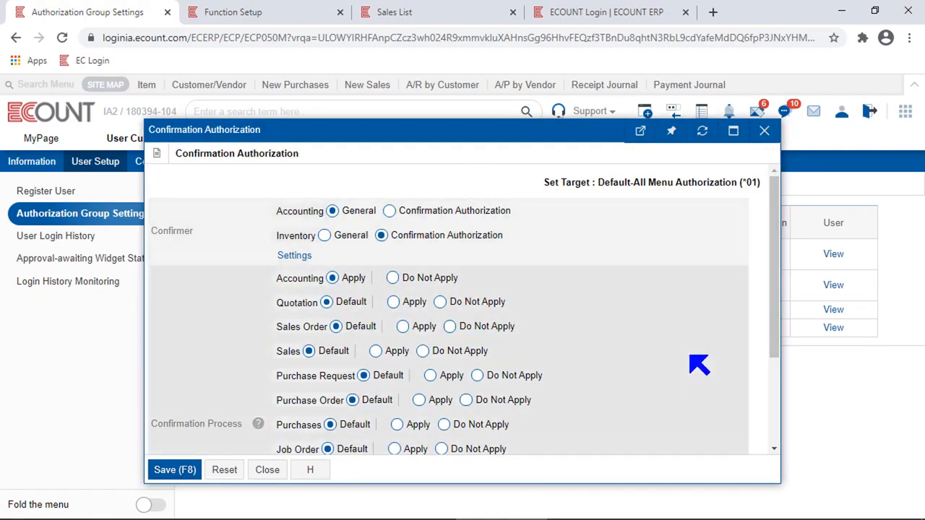
left_click(280, 470)
Return to the Register User list and open the Confirmation Authorization setup from the row 8 user's authorization settings.
left_click(120, 196)
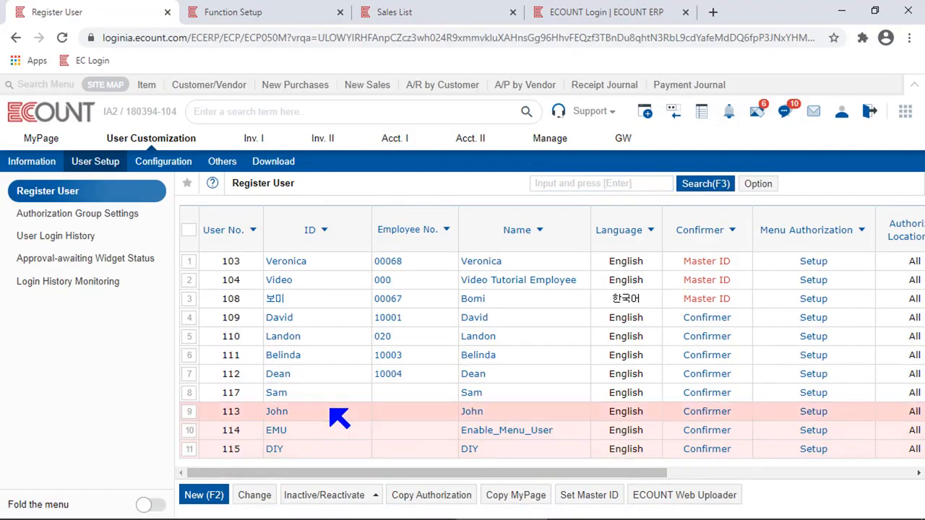
left_click(276, 398)
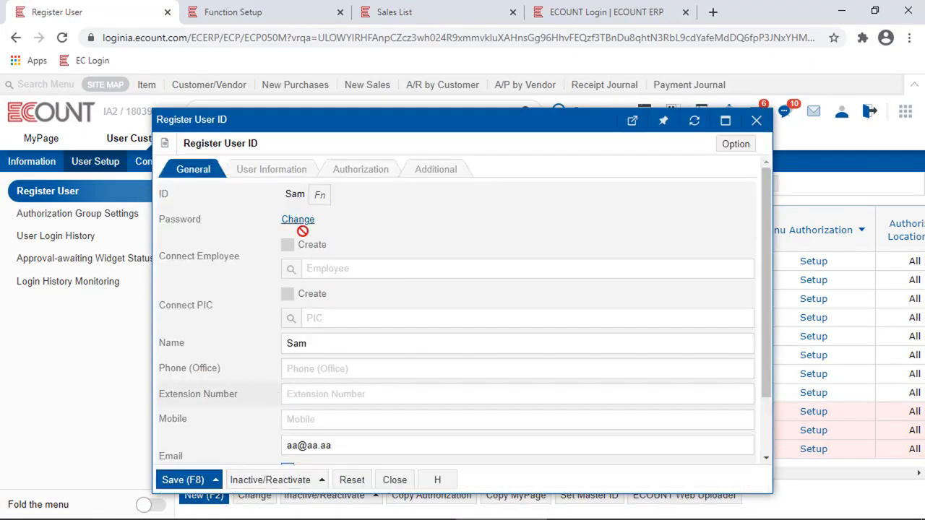
left_click(360, 173)
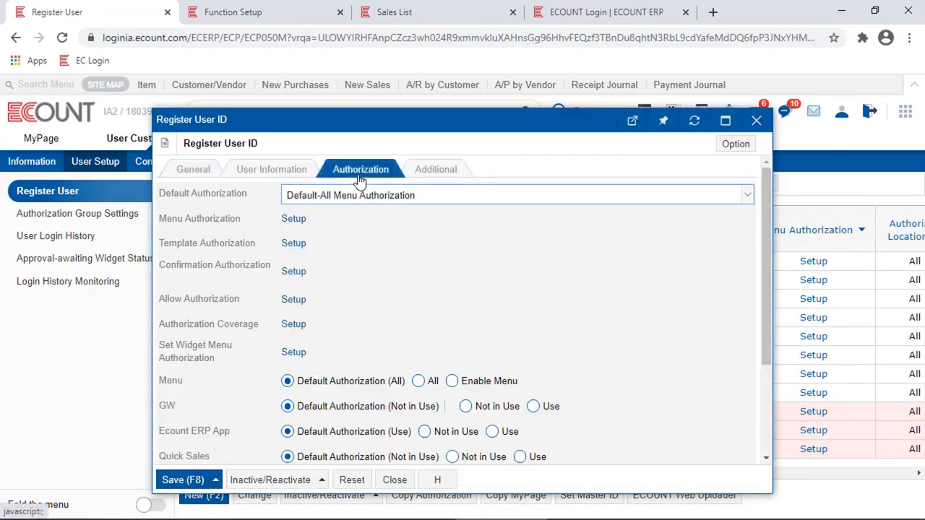
left_click(295, 271)
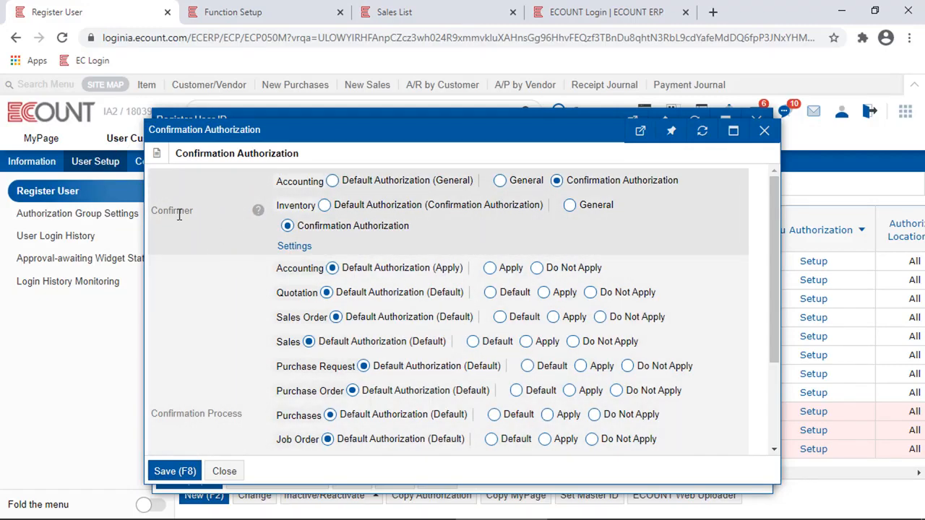
Review the Confirmer and Confirmation Process sections, set the Sales confirmation process to Do Not Apply, and save the settings.
left_click_drag(179, 214, 157, 217)
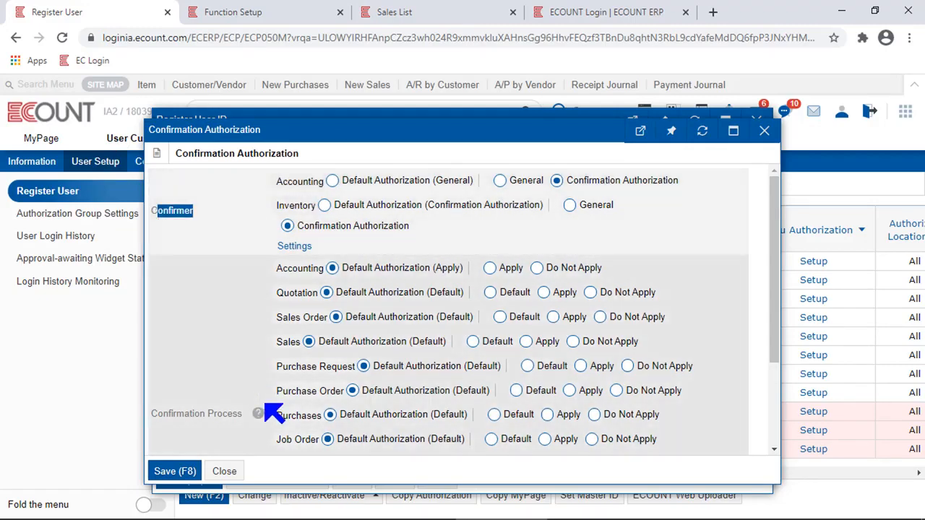
left_click_drag(245, 416, 173, 416)
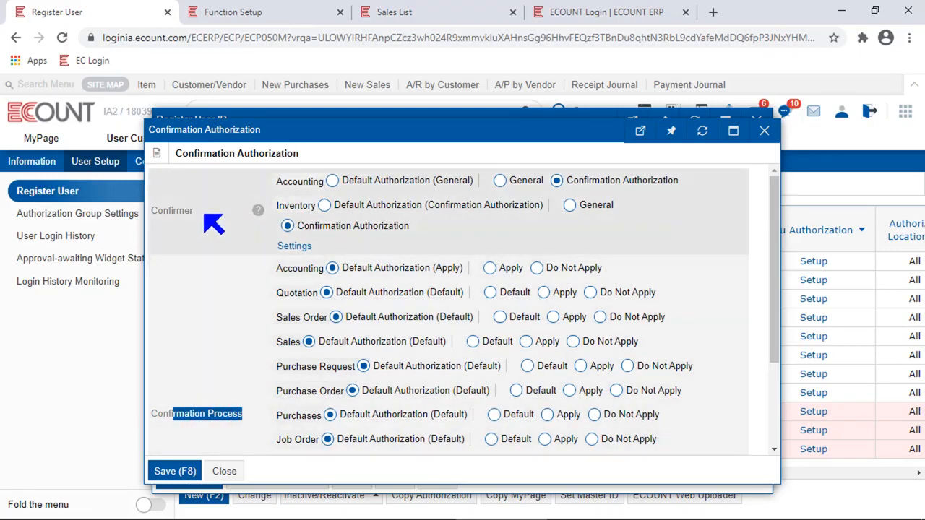
left_click_drag(212, 219, 152, 217)
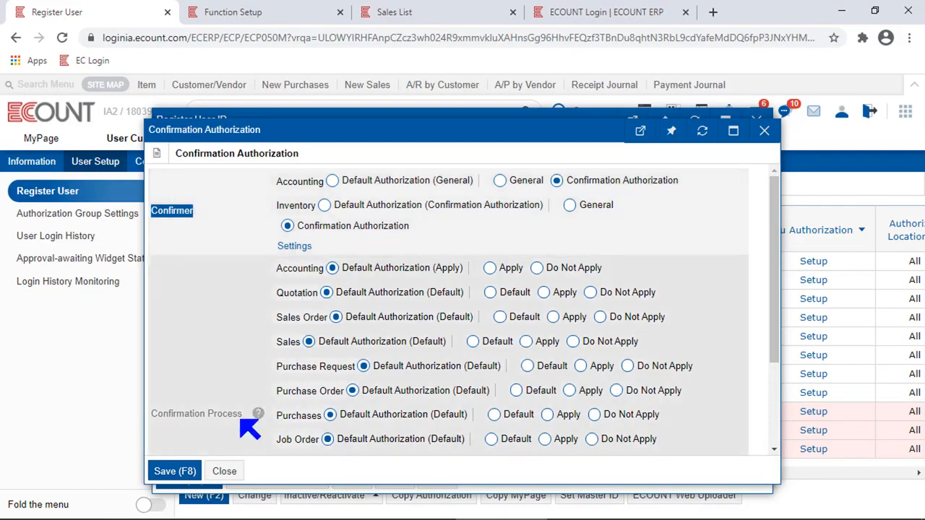
left_click_drag(244, 415, 165, 420)
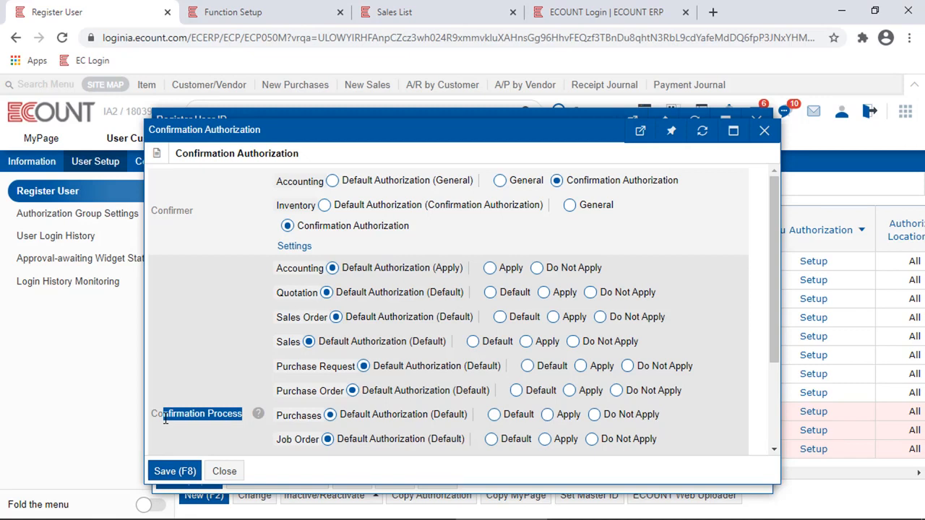
left_click(574, 341)
left_click(188, 472)
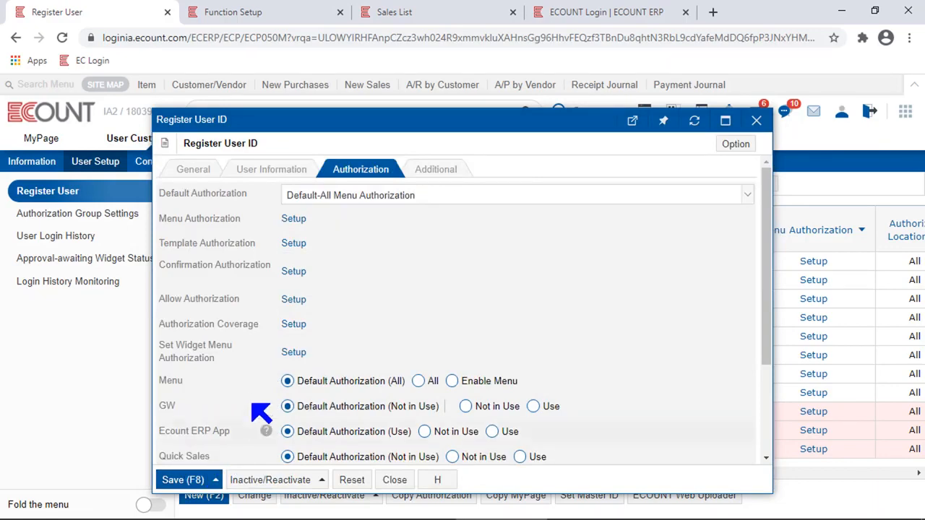
left_click(301, 275)
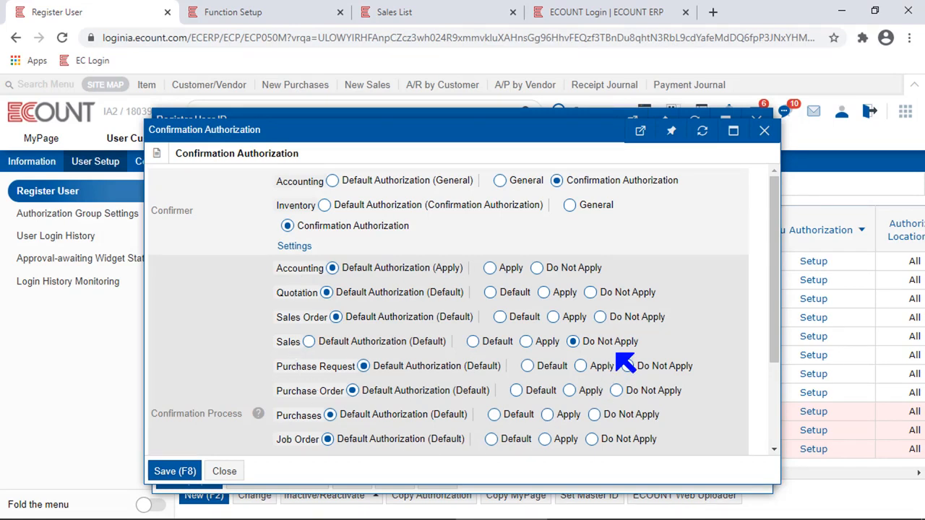
left_click(643, 322)
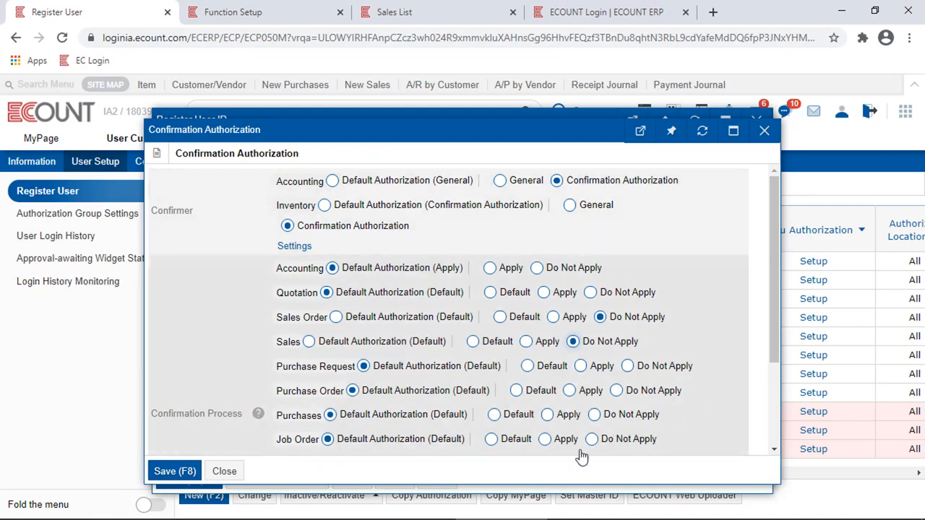
left_click(764, 130)
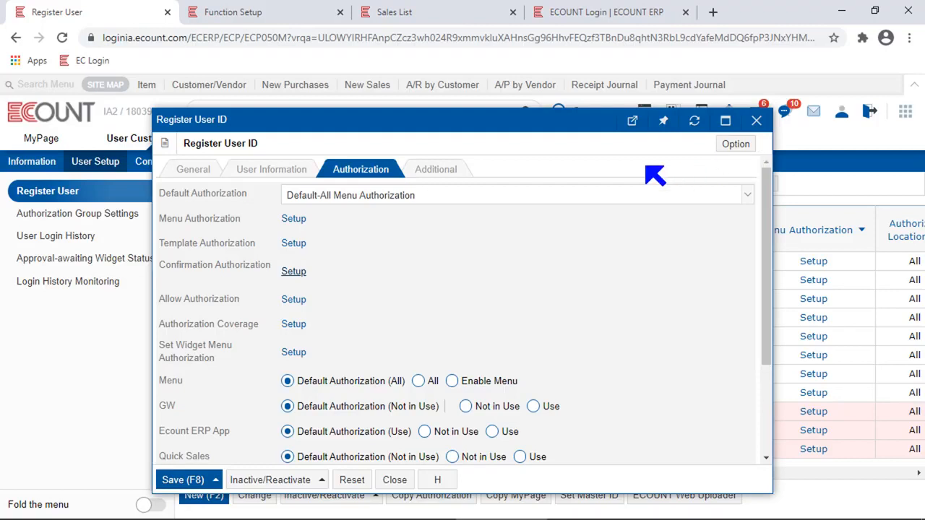
Review the Voucher Confirmation setting and its options in the accounting Function Setup without changing it.
left_click(298, 20)
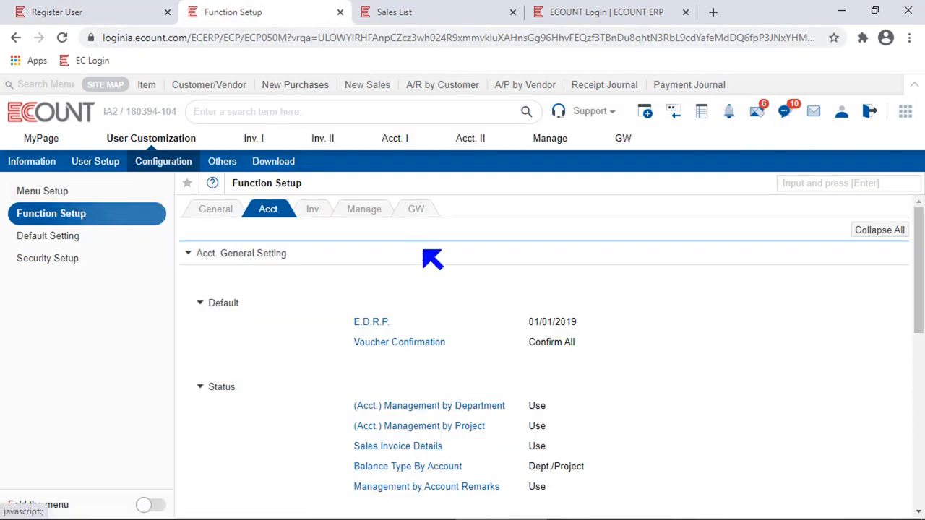
left_click(422, 343)
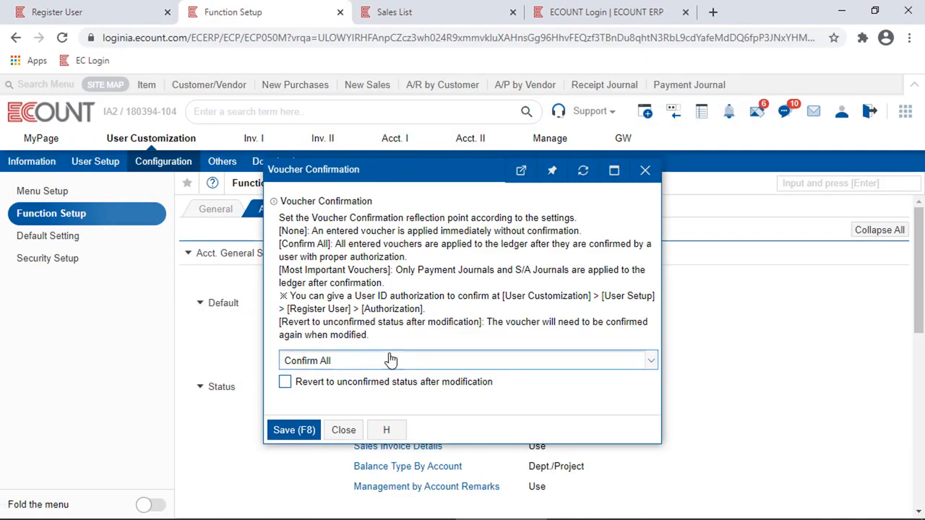
left_click(391, 360)
left_click(342, 410)
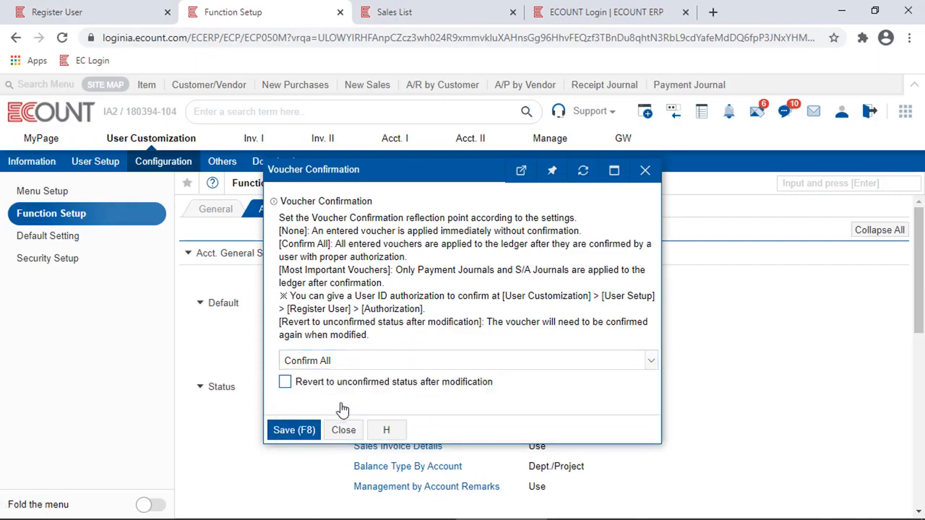
Go back to the row 8 user's registration page and reopen the Confirmation Authorization settings.
left_click(99, 11)
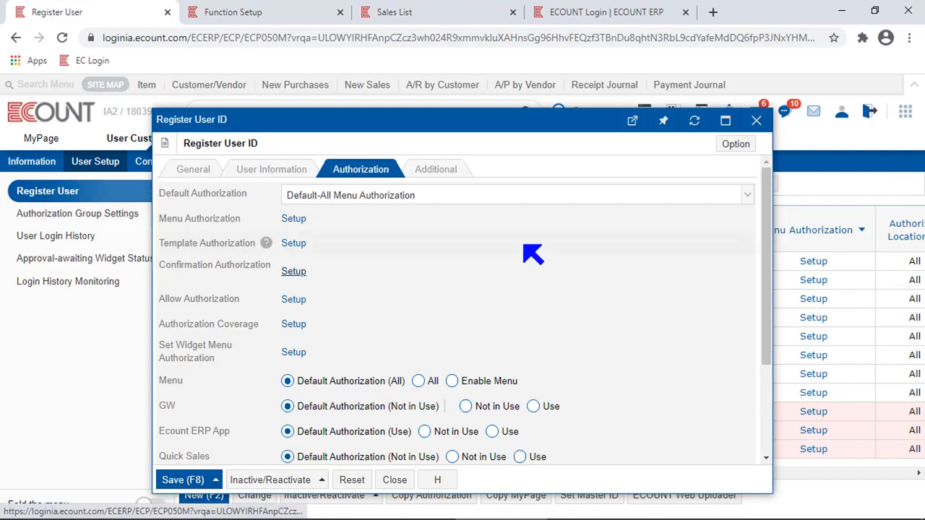
left_click(294, 274)
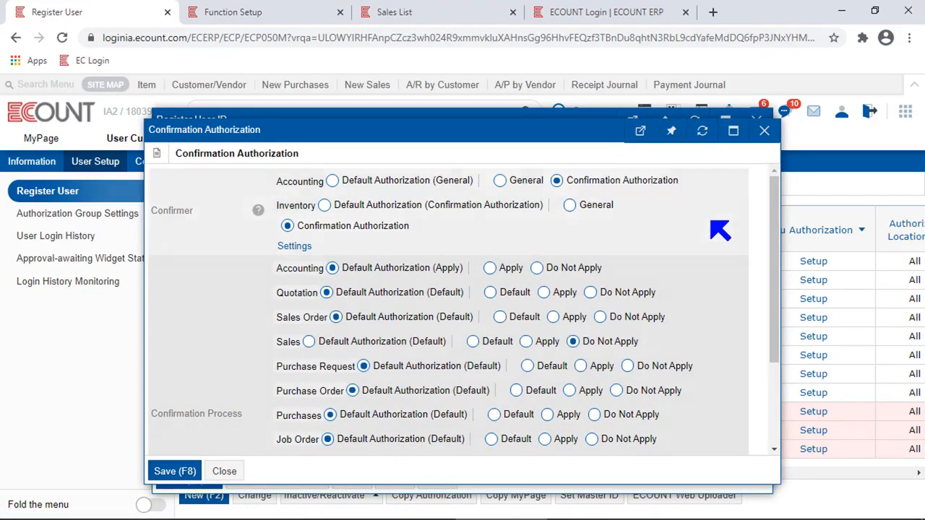